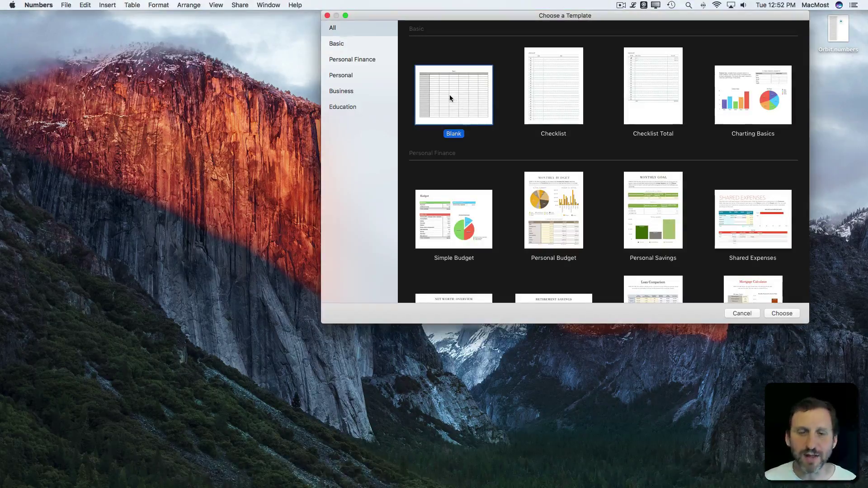
# Create a new spreadsheet from the Blank template.
pyautogui.doubleClick(450, 98)
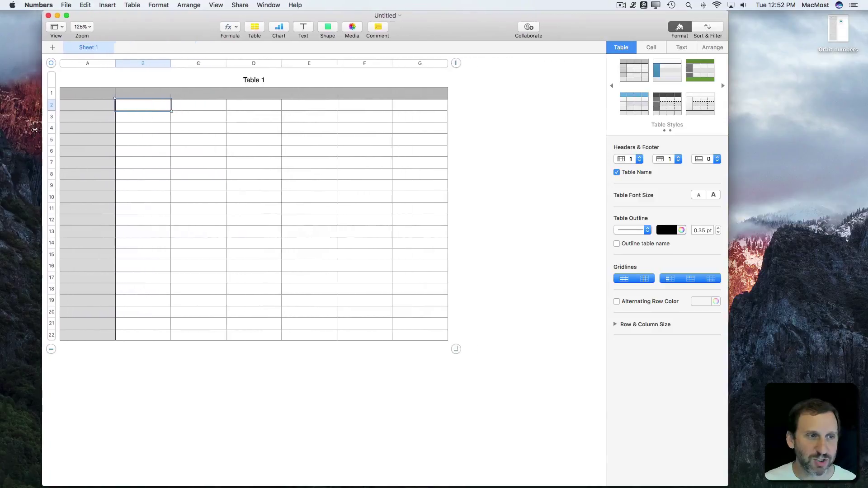
# Widen the window and set Table 1's header columns to 0.
pyautogui.moveTo(157, 139); pyautogui.dragTo(0, 139)
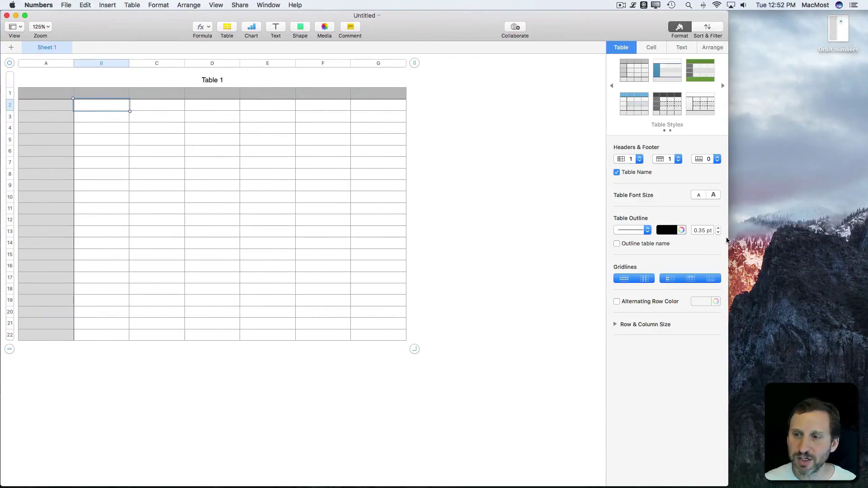
pyautogui.moveTo(727, 238); pyautogui.dragTo(769, 238)
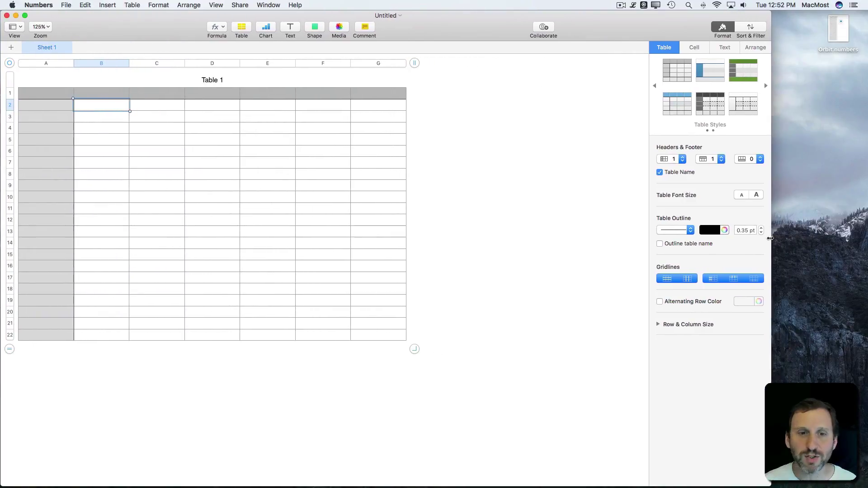
pyautogui.click(69, 93)
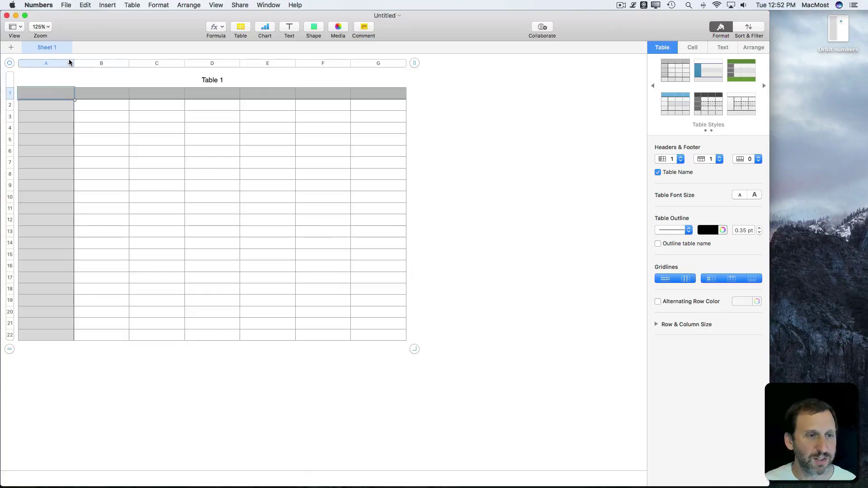
pyautogui.click(710, 160)
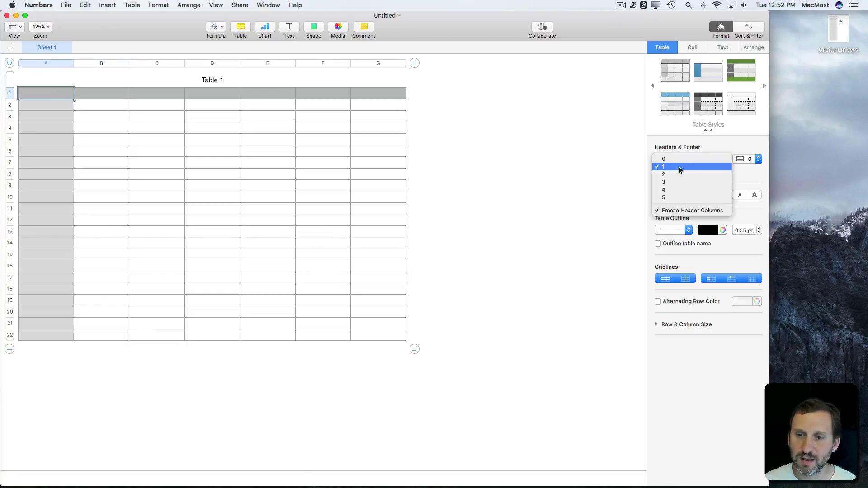
pyautogui.click(678, 160)
# Label cell A1 'x' and cell B1 'y'.
pyautogui.click(41, 95)
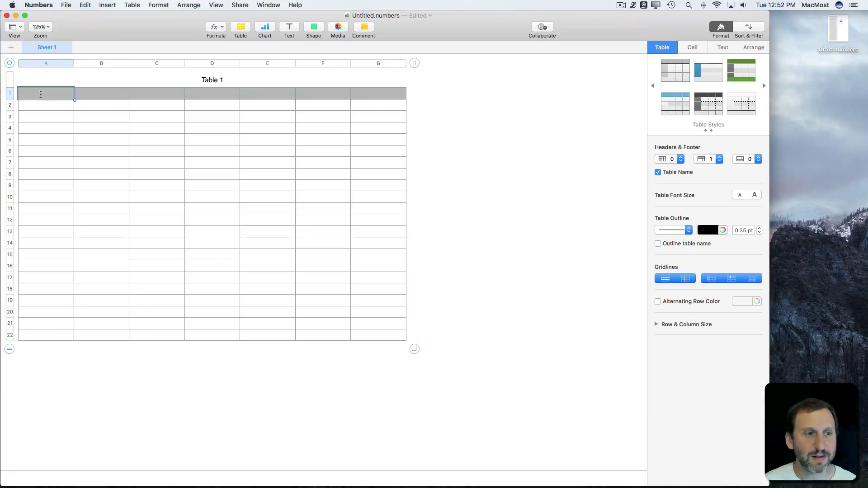
pyautogui.write('x')
pyautogui.press('Tab')
pyautogui.write('y')
pyautogui.press('Return')
pyautogui.press('Left')
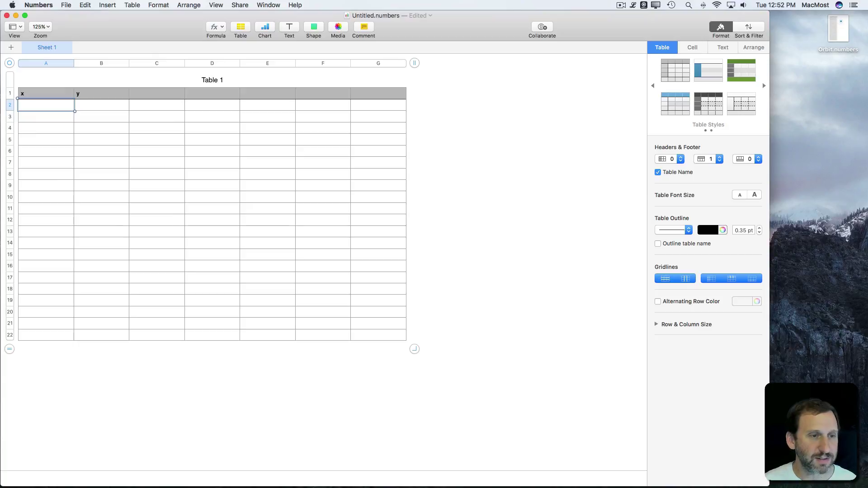
pyautogui.press('Right')
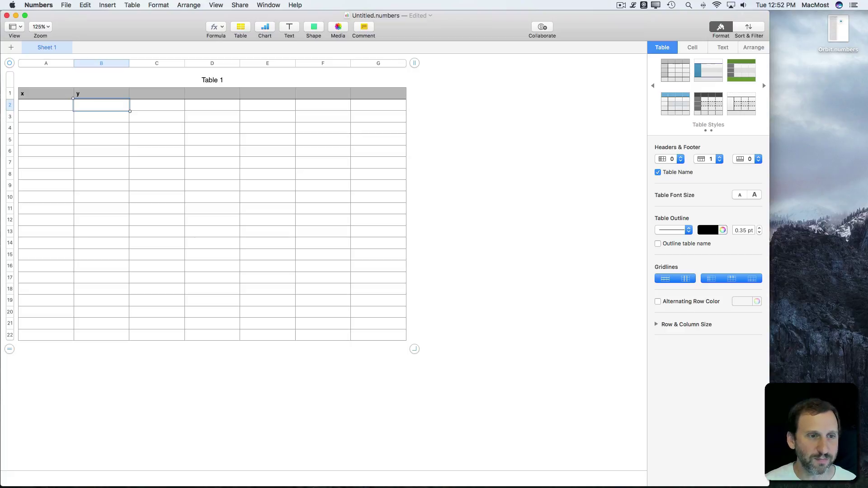
pyautogui.press('Left')
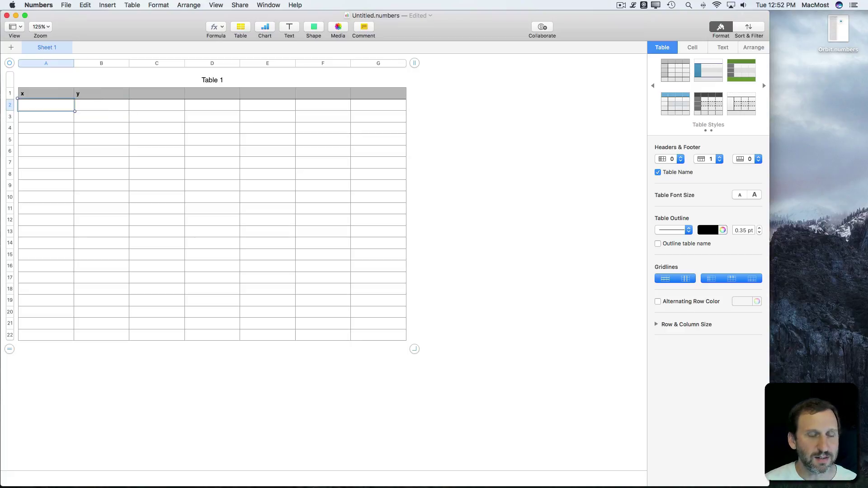
# Insert two circles, moving the first right of the table and shrinking the second to a tiny dot.
pyautogui.click(314, 30)
pyautogui.click(338, 88)
pyautogui.moveTo(330, 257); pyautogui.dragTo(520, 204)
pyautogui.click(313, 30)
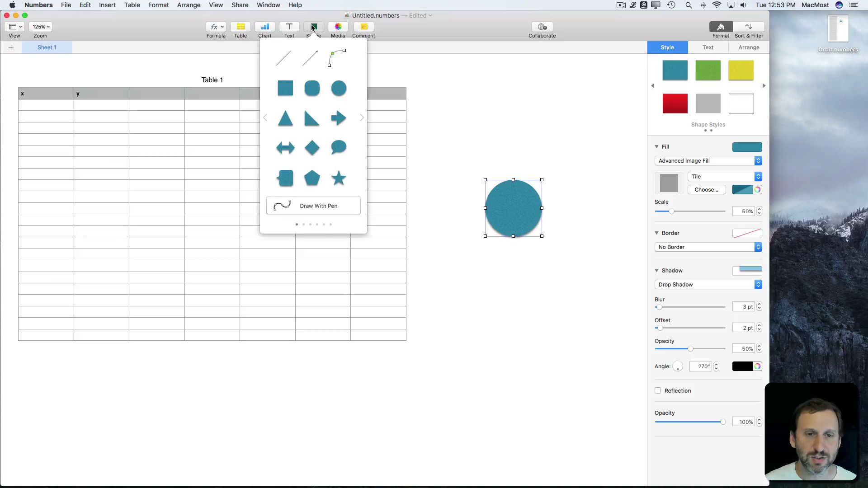
pyautogui.click(339, 88)
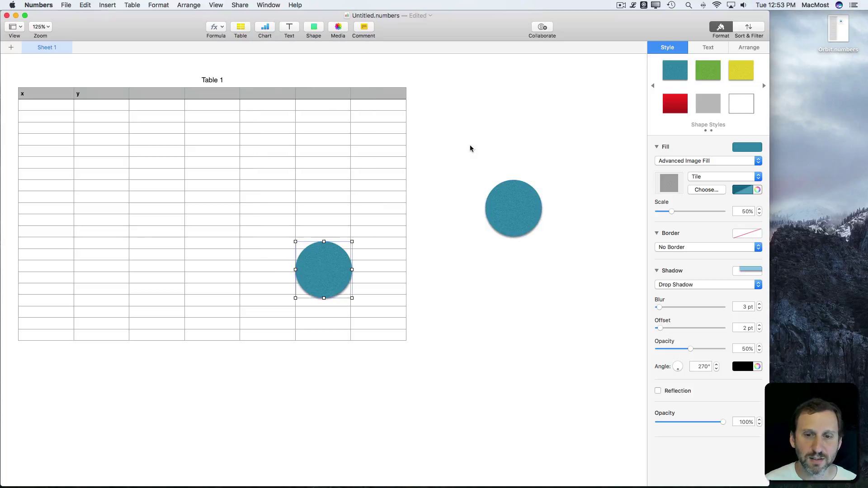
pyautogui.moveTo(350, 298)
pyautogui.mouseDown()
pyautogui.moveTo(305, 250)
pyautogui.moveTo(460, 256)
pyautogui.moveTo(574, 213)
pyautogui.mouseUp()
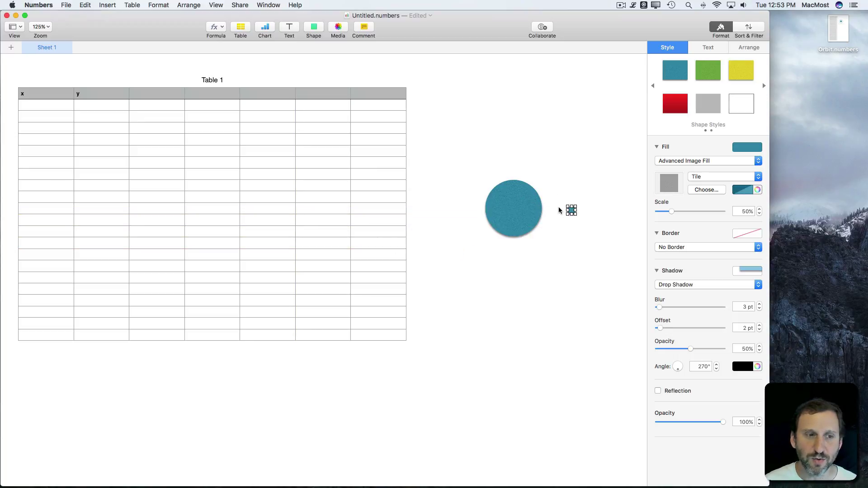
# Enter starting values x = 100 in A2 and y = 0 in B2.
pyautogui.click(68, 109)
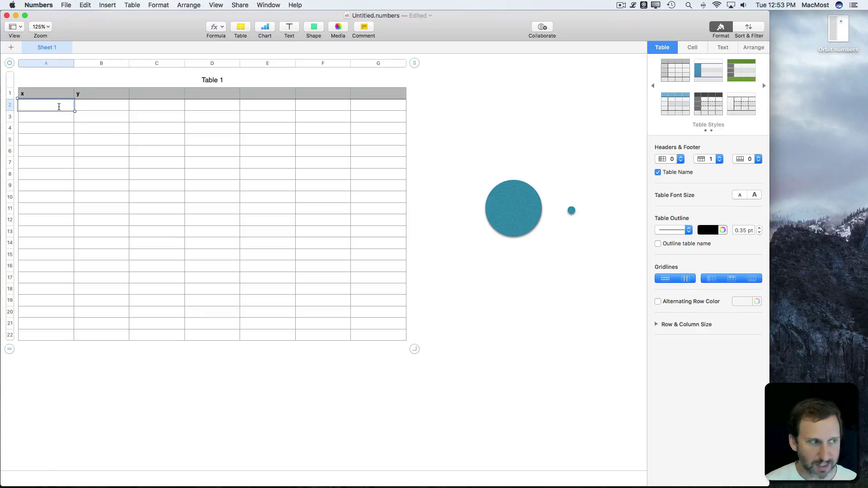
pyautogui.write('100')
pyautogui.press('Tab')
pyautogui.write('0')
pyautogui.press('Tab')
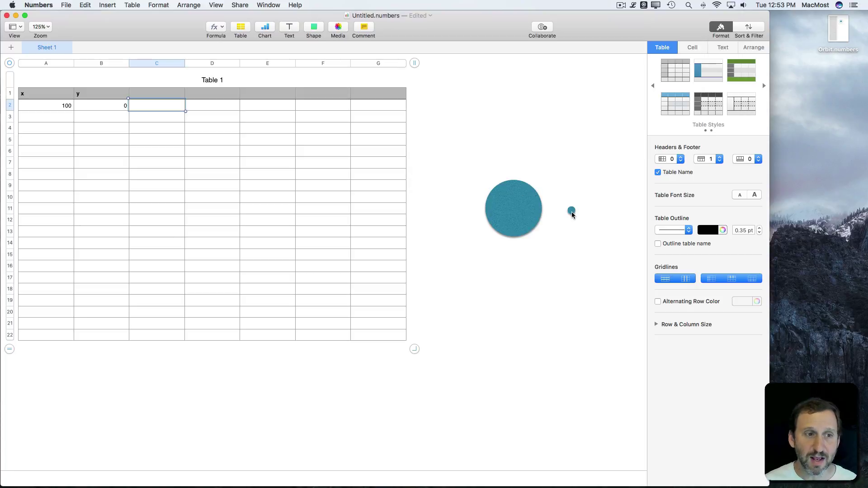
# Head column C 'r' and enter =SQRT(POWER(A2,2)+POWER(B2,2)) in C2.
pyautogui.click(162, 94)
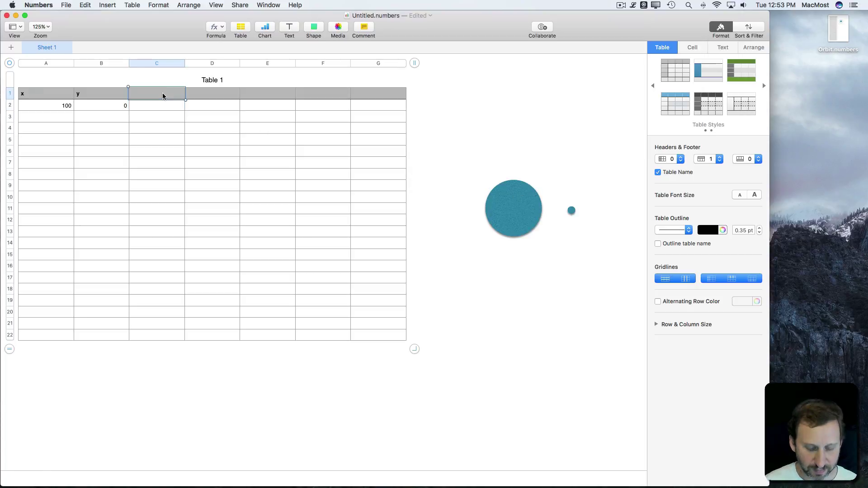
pyautogui.write('r')
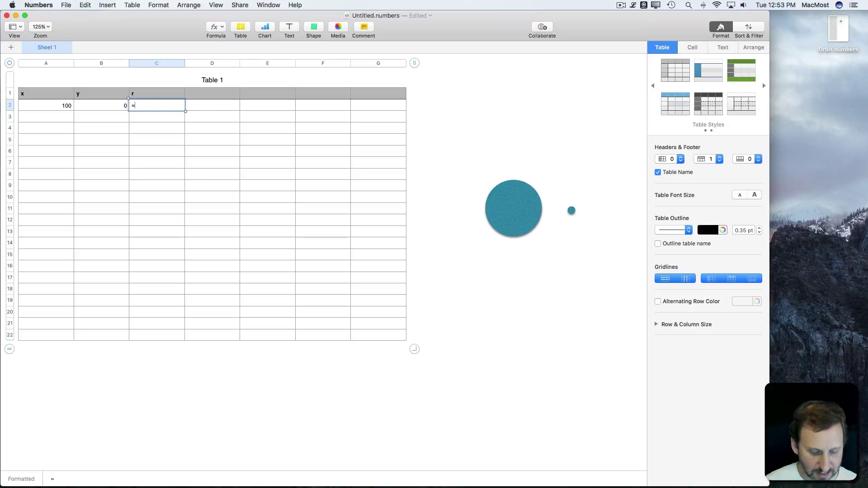
pyautogui.write('=SQR')
pyautogui.press('Return')
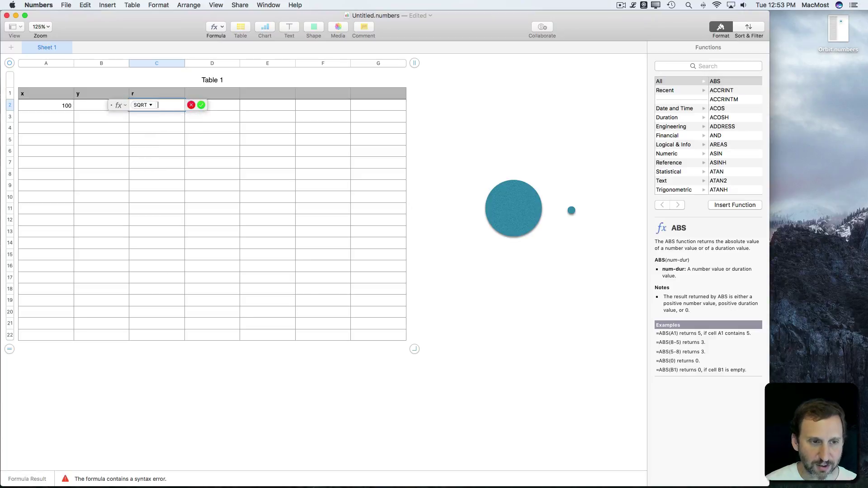
pyautogui.write('POWER')
pyautogui.press('Return')
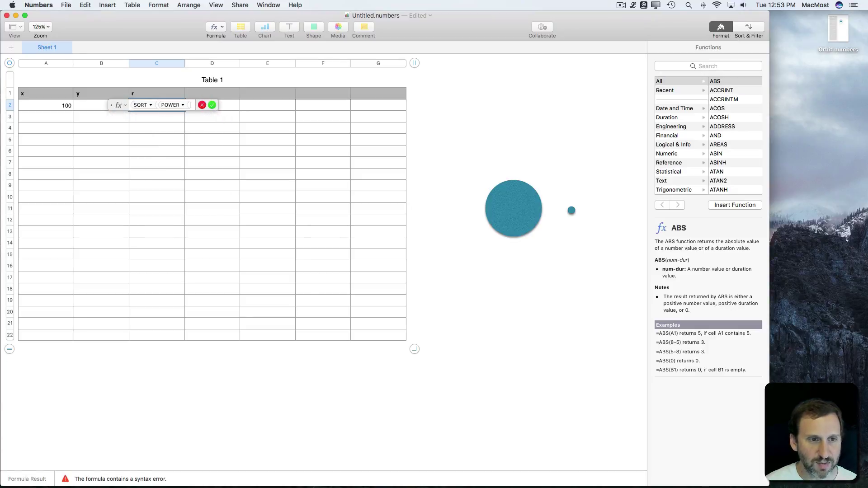
pyautogui.click(56, 106)
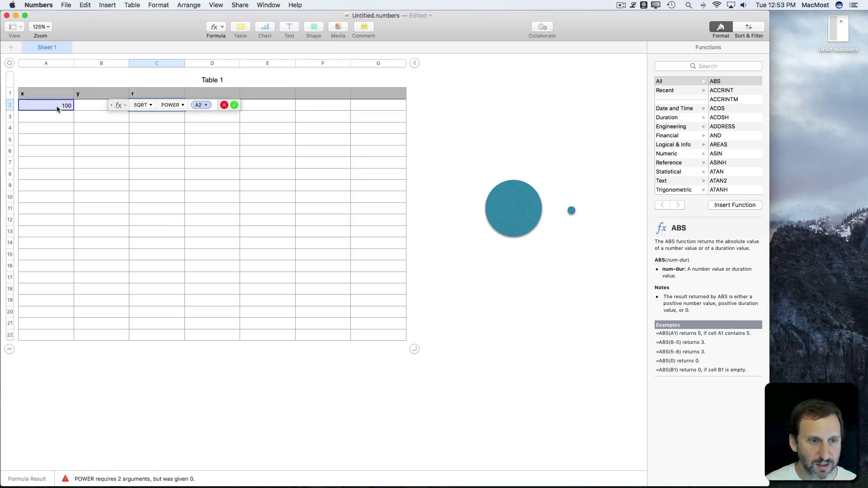
pyautogui.write(',2')
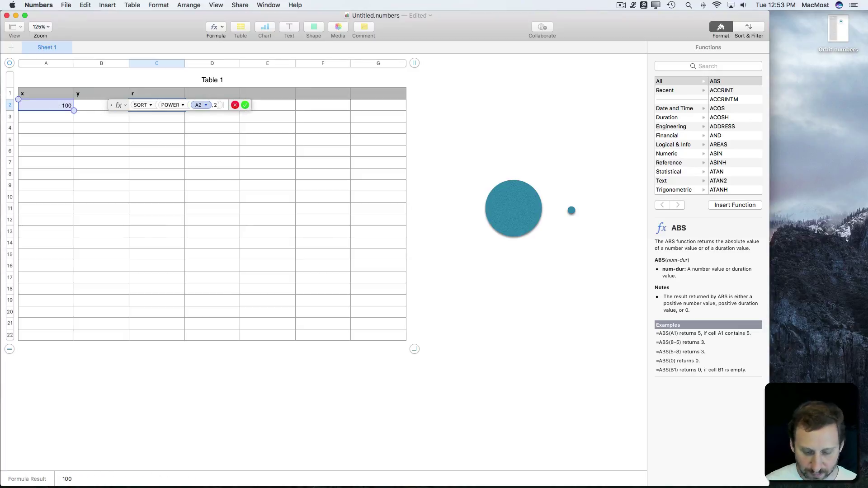
pyautogui.write(')+power(')
pyautogui.click(90, 109)
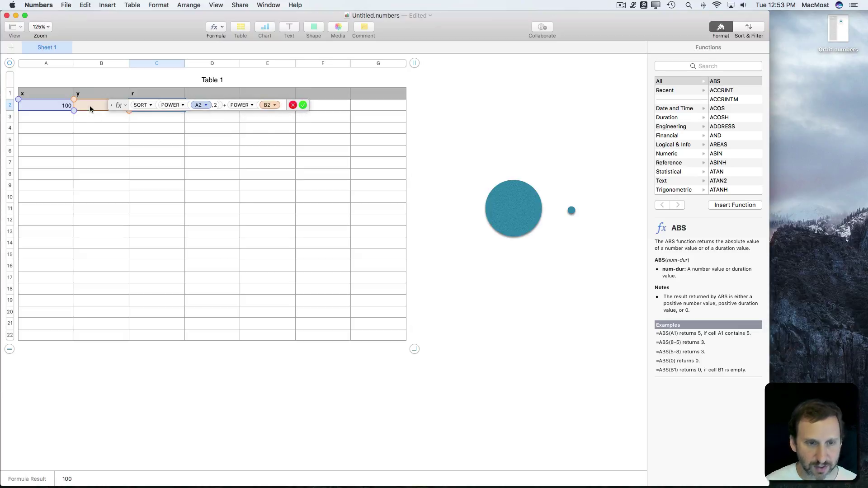
pyautogui.write(',2)')
pyautogui.press('Return')
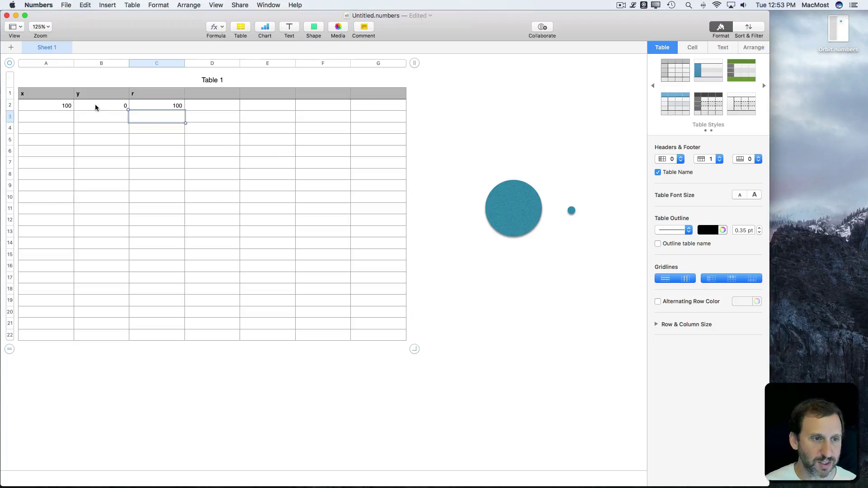
pyautogui.click(42, 106)
pyautogui.click(94, 106)
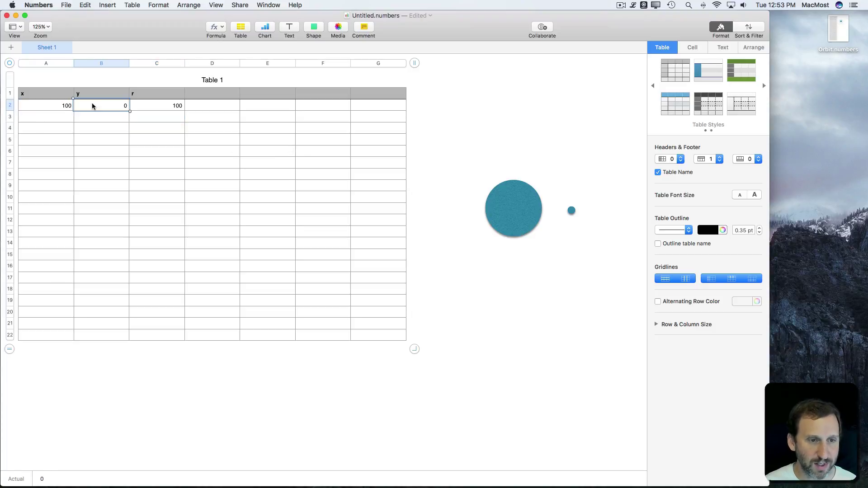
# Label D1 'dx' and E1 'dy', then enter 0 and 10 below them.
pyautogui.click(213, 97)
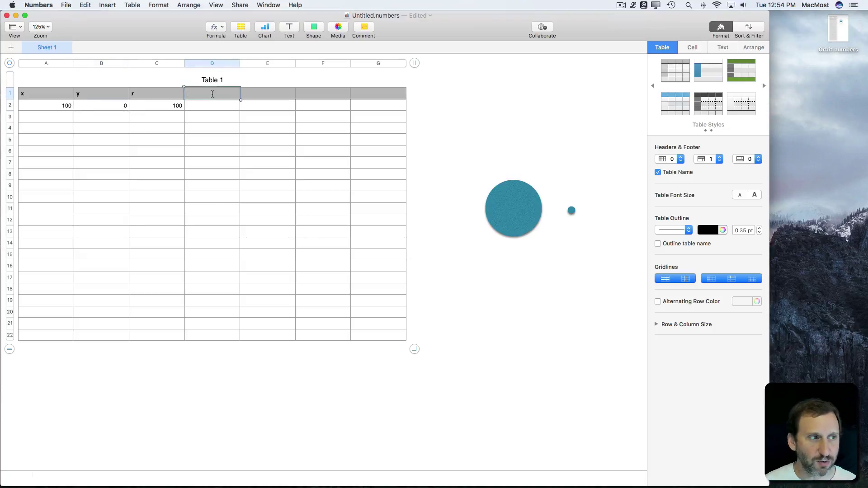
pyautogui.write('dx')
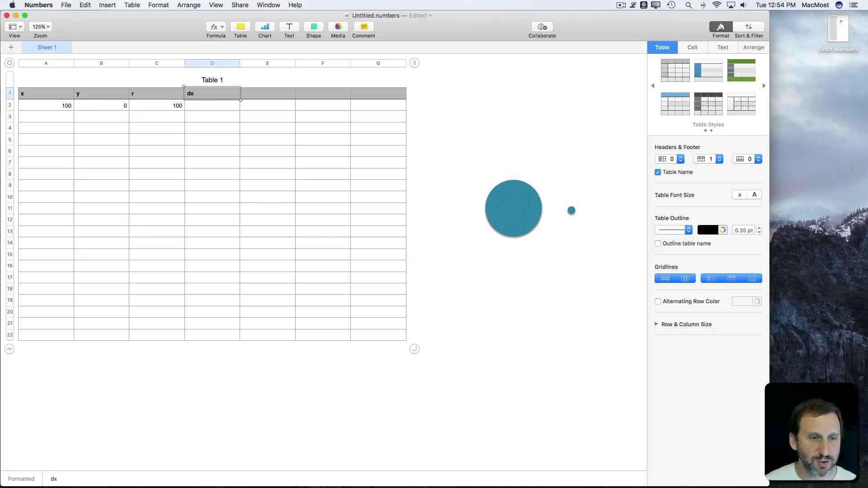
pyautogui.press('Tab')
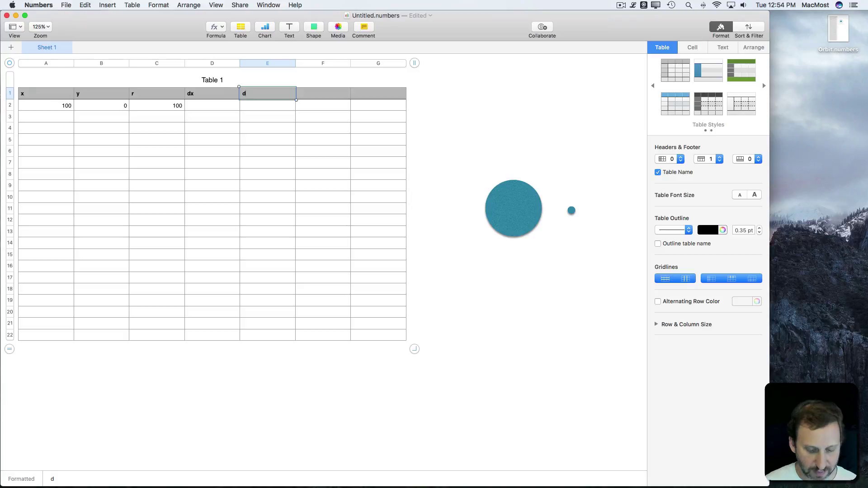
pyautogui.write('dy')
pyautogui.press('Return')
pyautogui.press('Left')
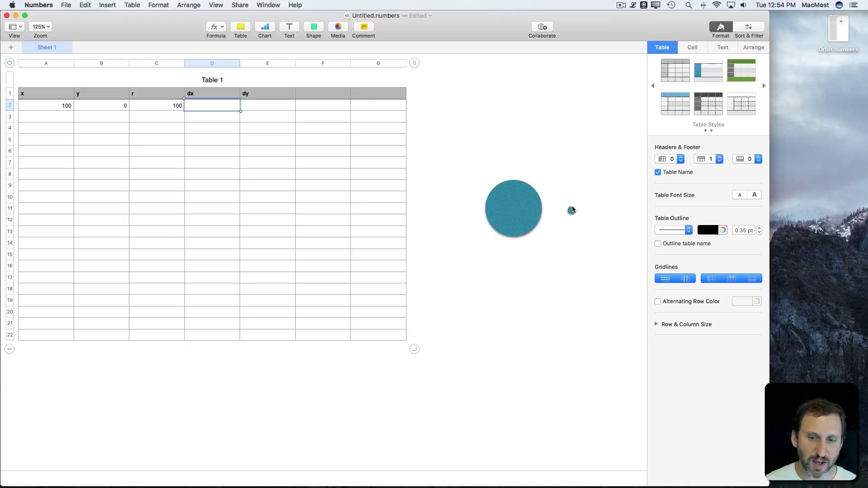
pyautogui.moveTo(201, 110)
pyautogui.write('0')
pyautogui.press('Tab')
pyautogui.write('1')
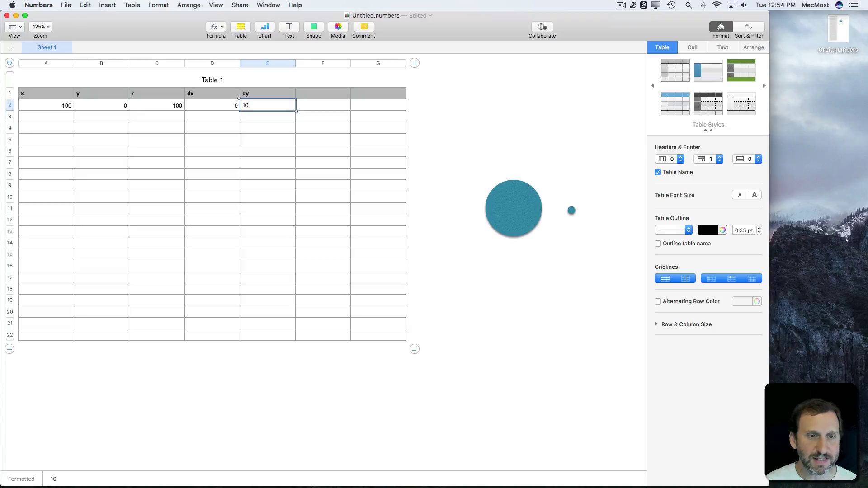
pyautogui.press('Return')
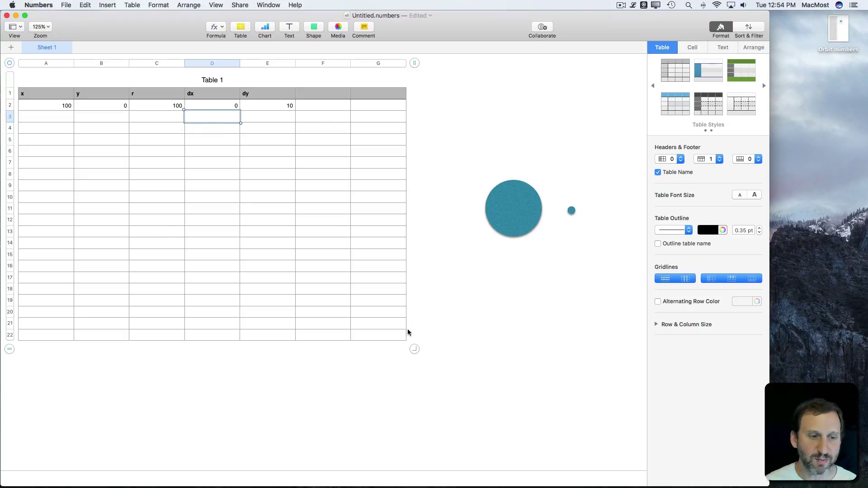
# Trim Table 1 to 21 rows and 6 columns, narrow it, and head column F 'a'.
pyautogui.moveTo(414, 352); pyautogui.dragTo(439, 355)
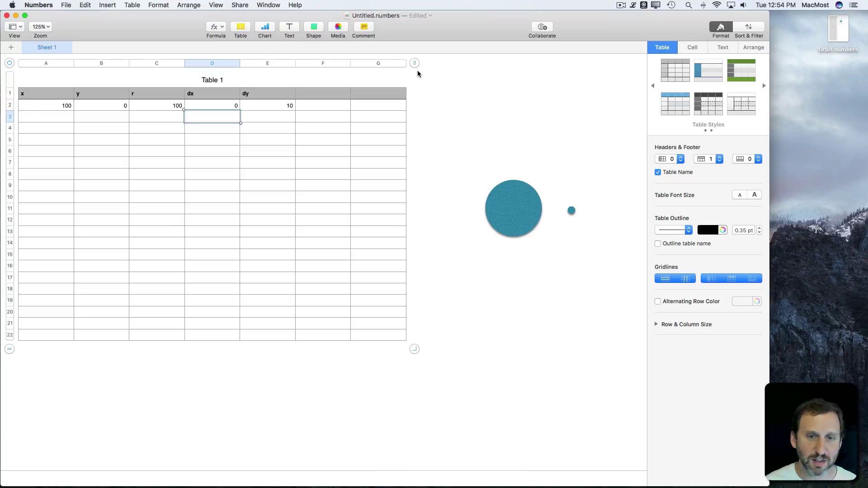
pyautogui.click(397, 195)
pyautogui.click(10, 63)
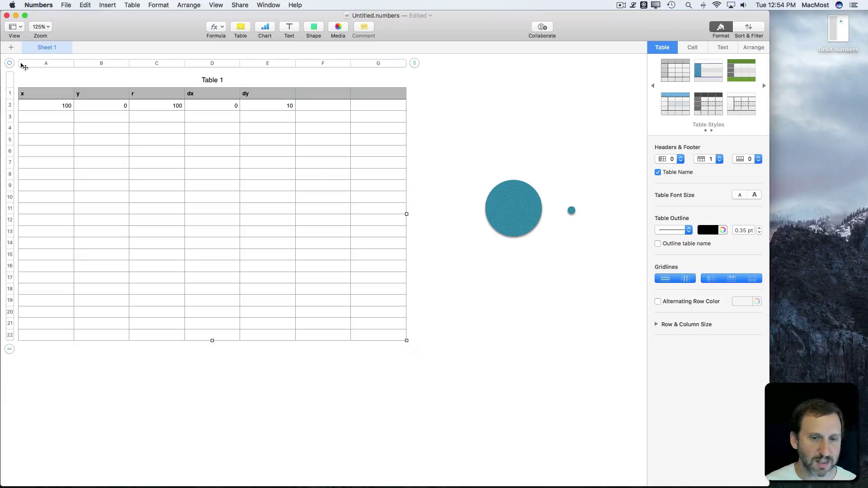
pyautogui.moveTo(407, 214); pyautogui.dragTo(280, 212)
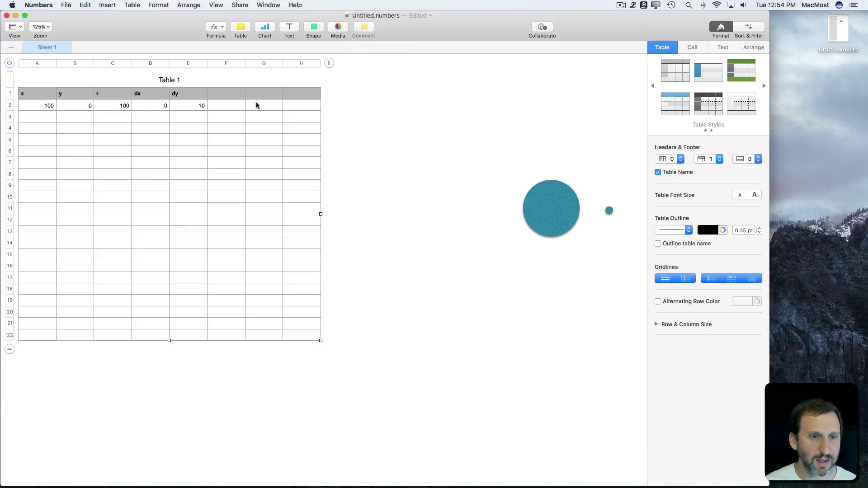
pyautogui.click(221, 95)
pyautogui.write('a')
pyautogui.press('Return')
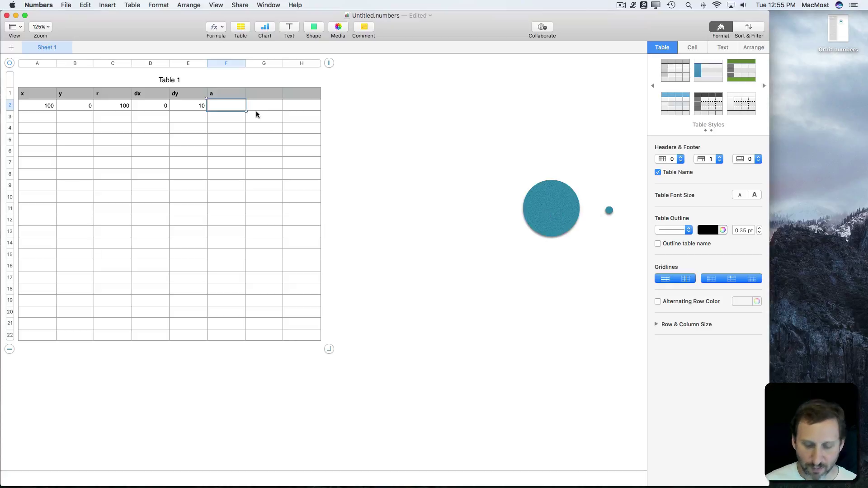
pyautogui.write('=')
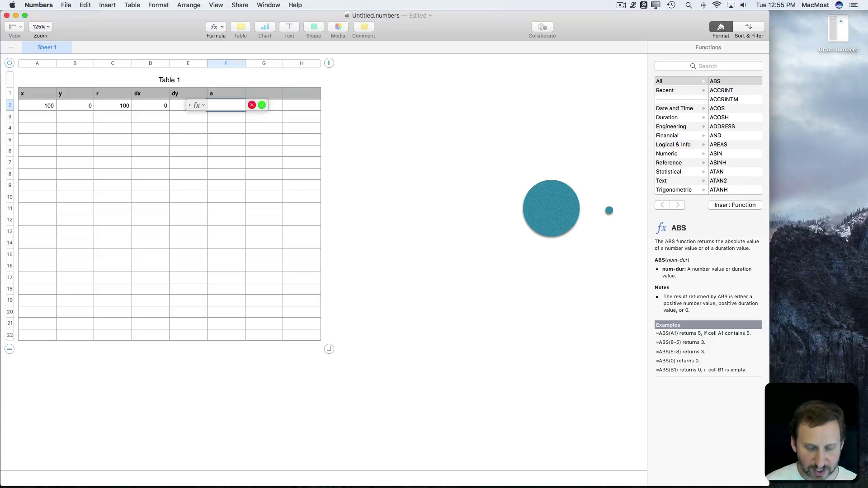
pyautogui.write('(1+')
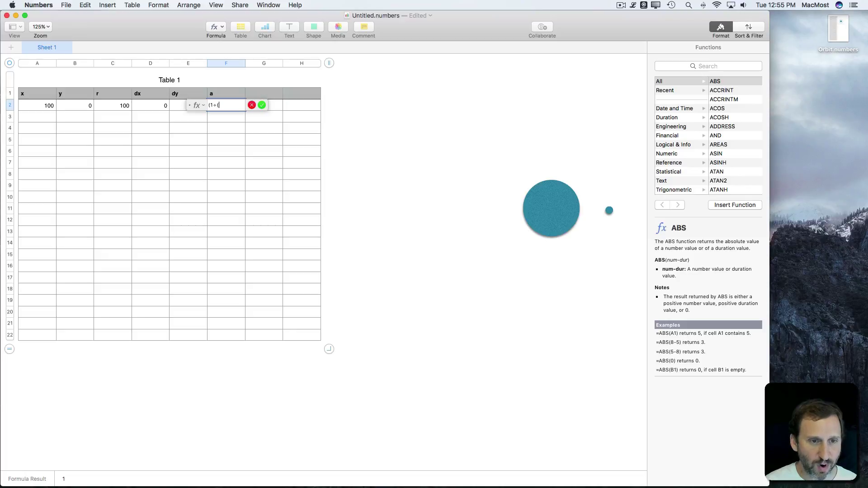
pyautogui.write('(')
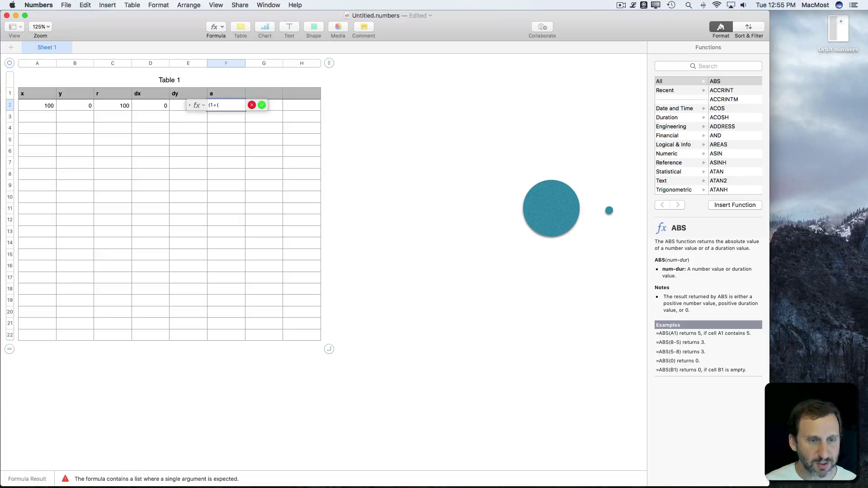
# Enter =10000÷POWER(C2,2) in F2 so it shows 1.
pyautogui.press('BackSpace')
pyautogui.write('pow')
pyautogui.press('Return')
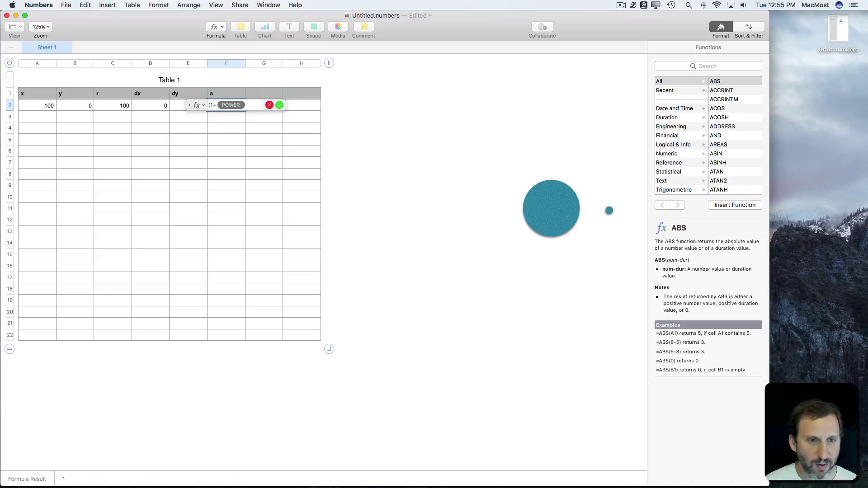
pyautogui.click(114, 106)
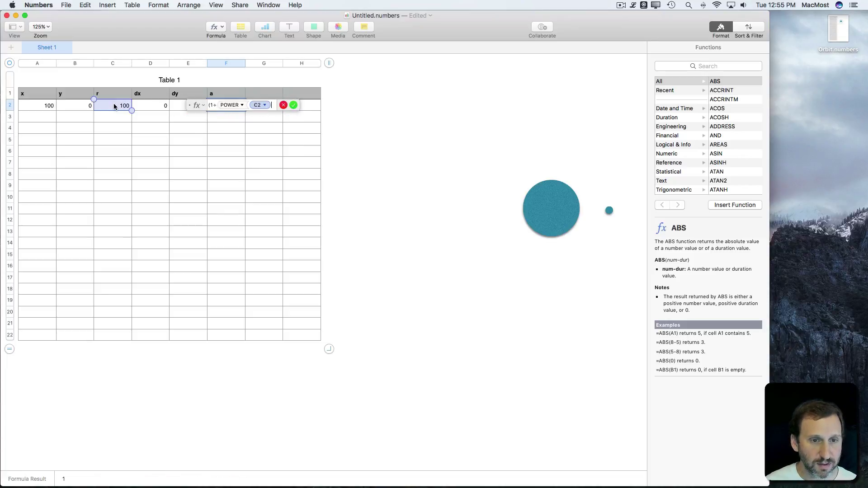
pyautogui.write(',2')
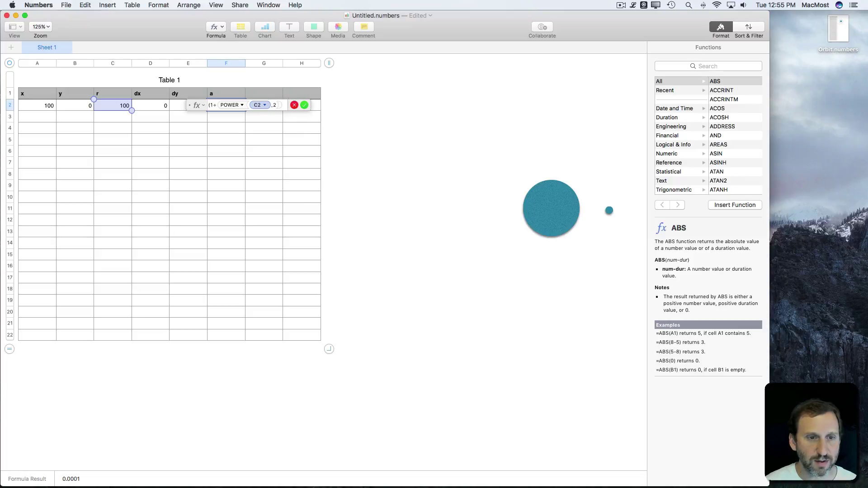
pyautogui.write(')')
pyautogui.press('Return')
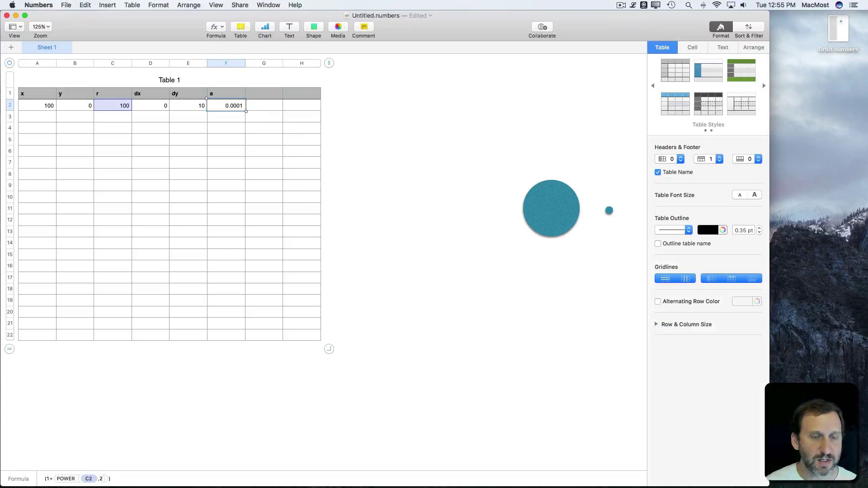
pyautogui.doubleClick(234, 107)
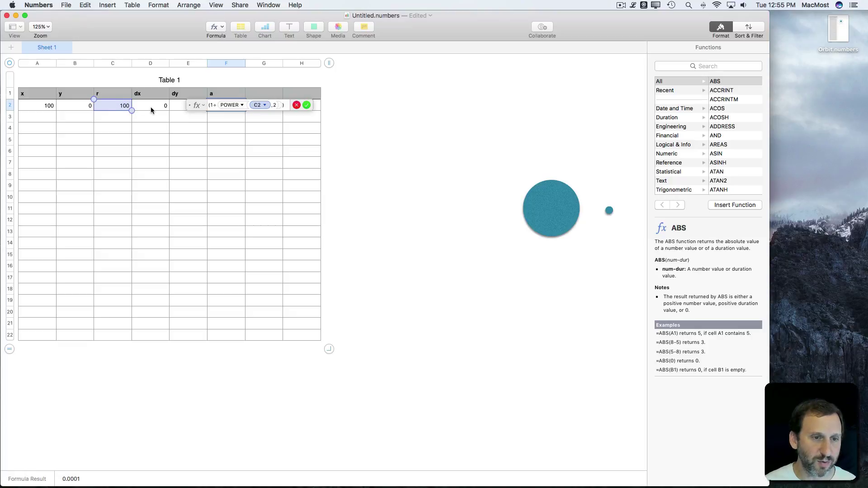
pyautogui.write('0000')
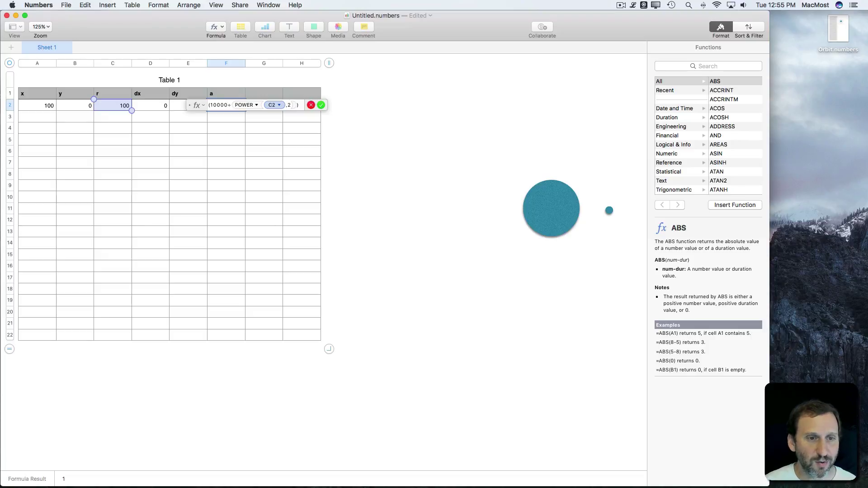
pyautogui.press('Return')
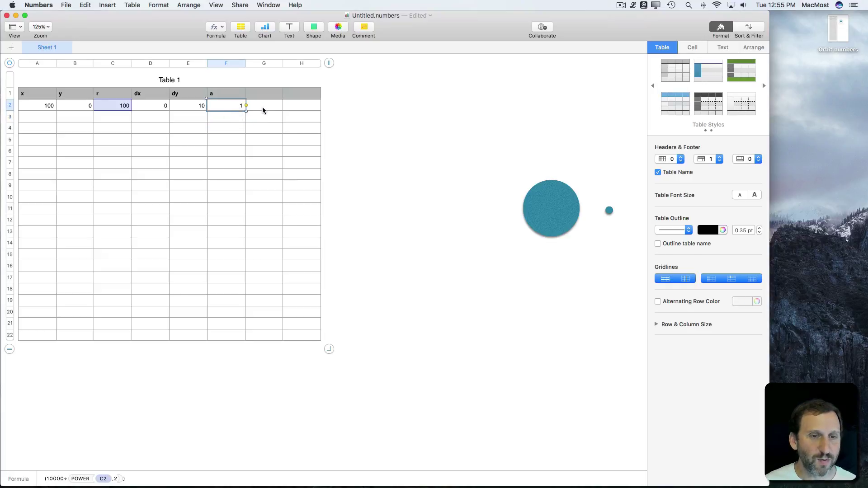
# Head G1 'ax' and H1 'ay', and enter =F2×A2÷C2 in G2.
pyautogui.click(262, 96)
pyautogui.write('ax')
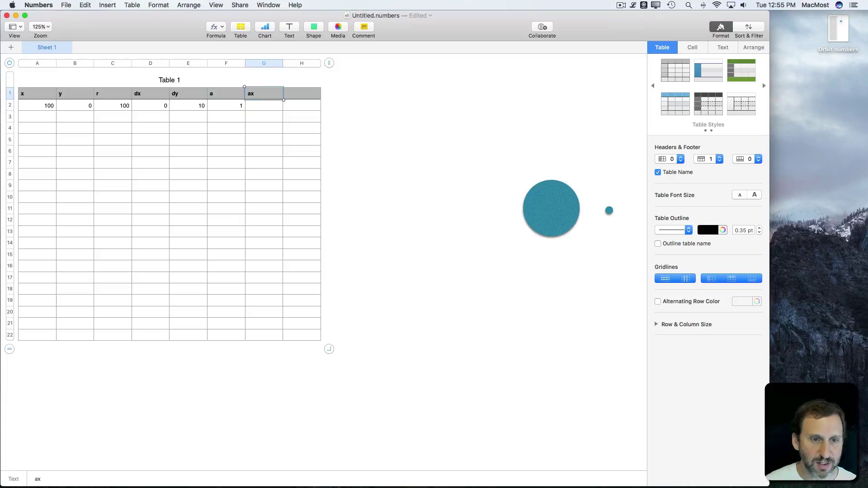
pyautogui.press('Tab')
pyautogui.write('ay')
pyautogui.press('Return')
pyautogui.click(268, 104)
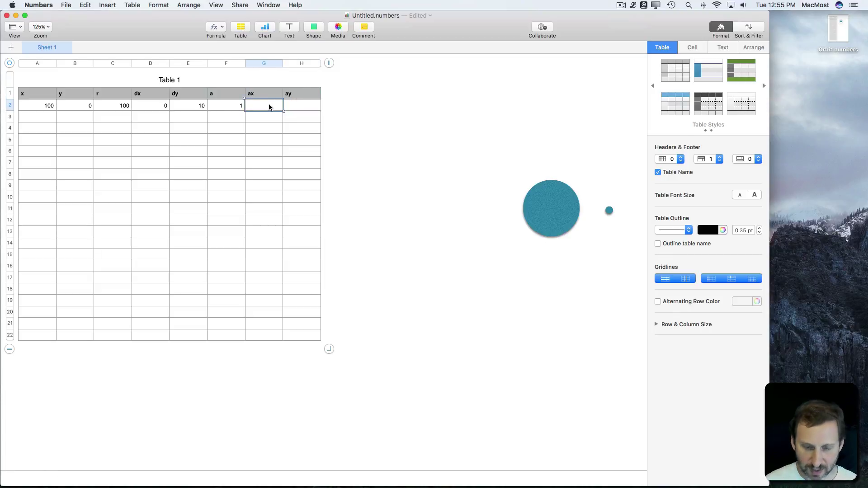
pyautogui.write('=')
pyautogui.click(215, 107)
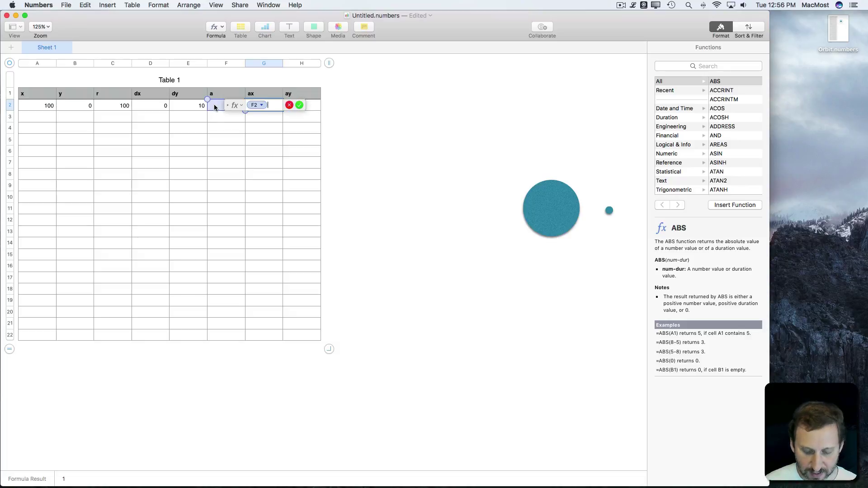
pyautogui.write('*')
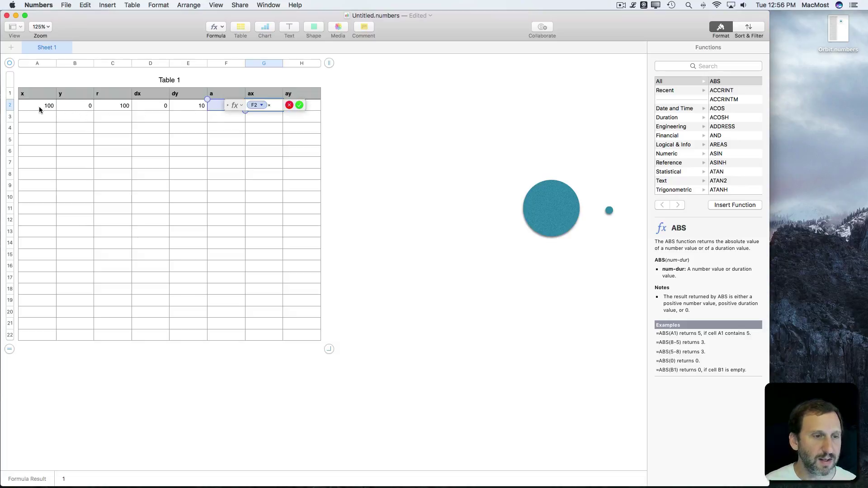
pyautogui.click(39, 103)
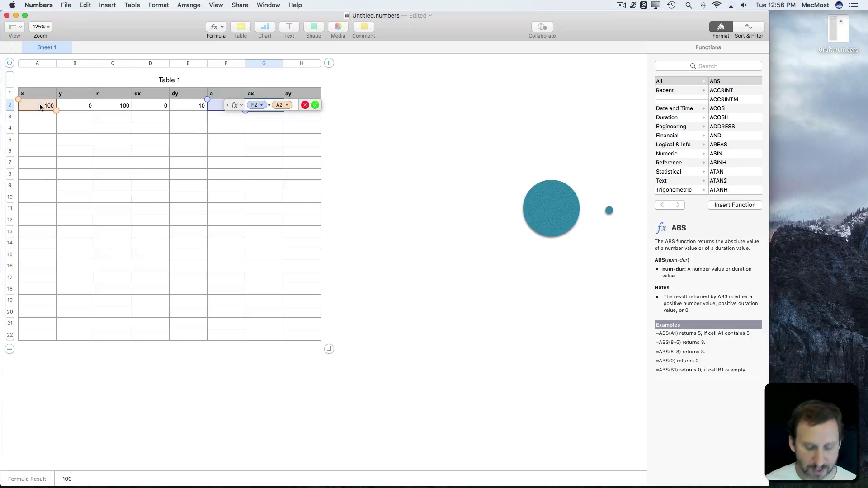
pyautogui.write('*')
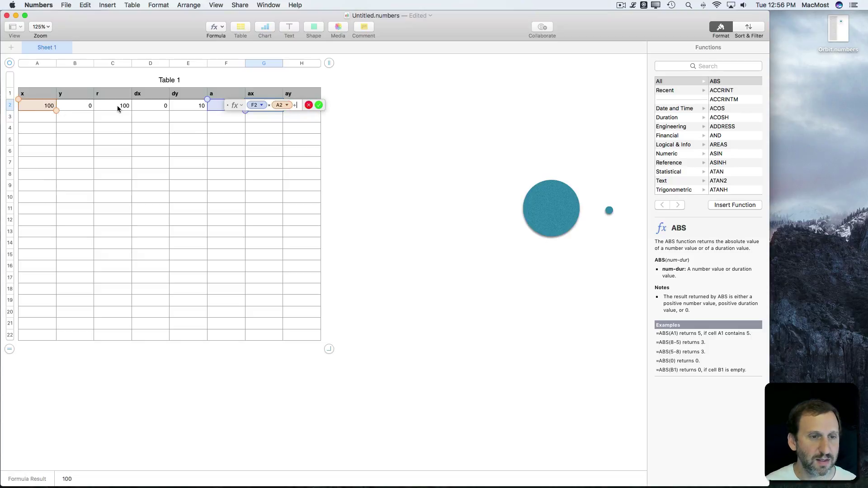
pyautogui.click(118, 104)
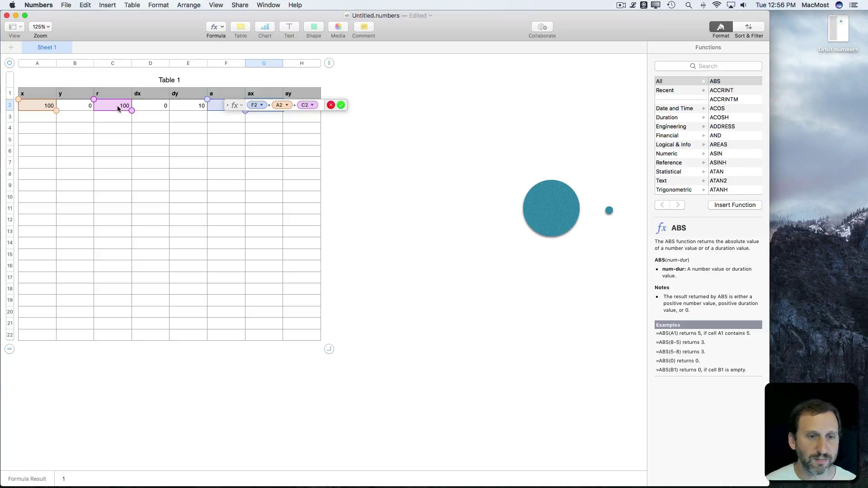
pyautogui.press('Return')
# Enter =F2×B2÷C2 in H2.
pyautogui.press('Tab')
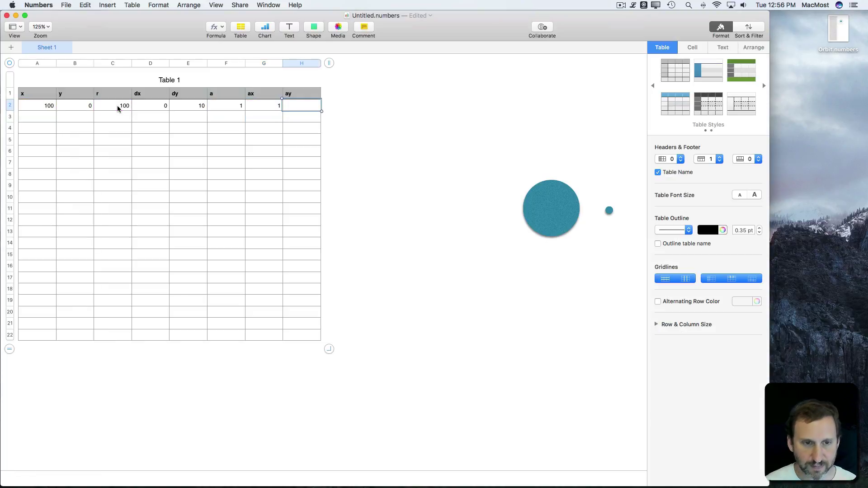
pyautogui.write('=')
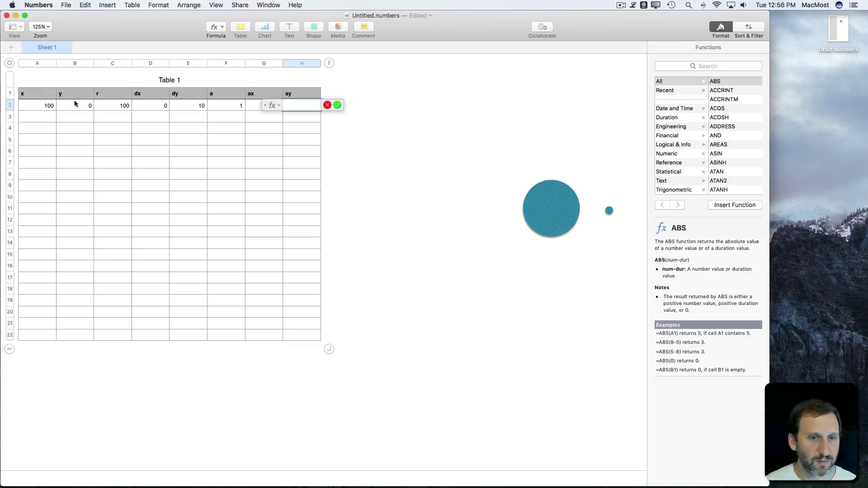
pyautogui.click(226, 106)
pyautogui.write('F2*')
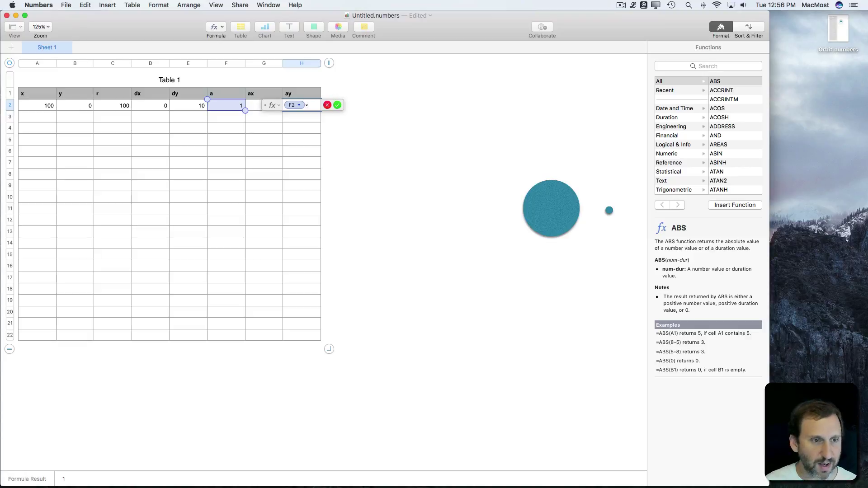
pyautogui.click(81, 105)
pyautogui.write('/')
pyautogui.click(116, 105)
pyautogui.press('Return')
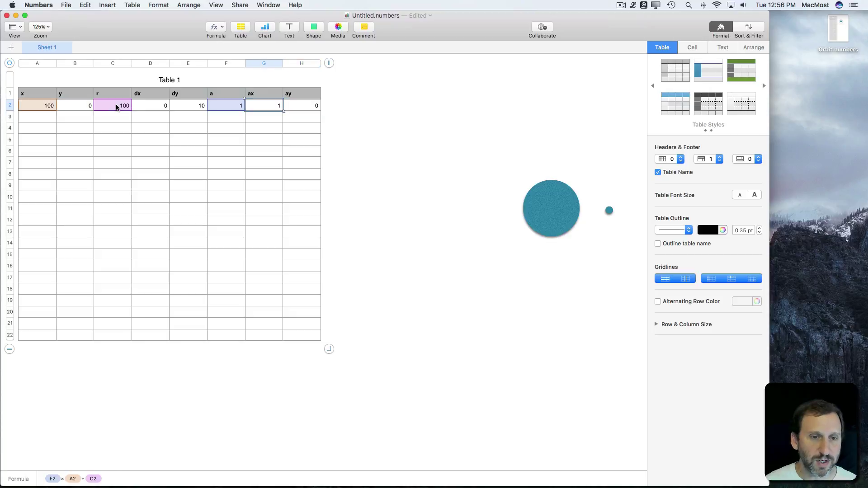
# Negate the ax formula in G2 so it shows -1.
pyautogui.press('Left')
pyautogui.press('Left')
pyautogui.press('Right')
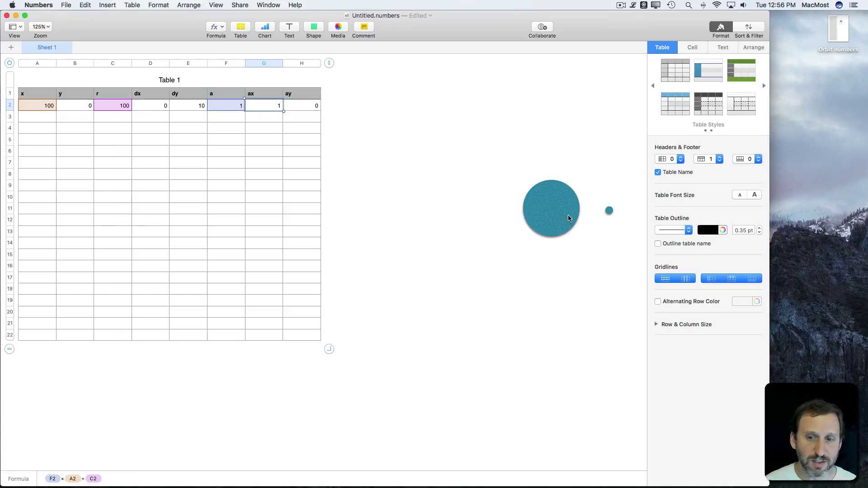
pyautogui.doubleClick(265, 105)
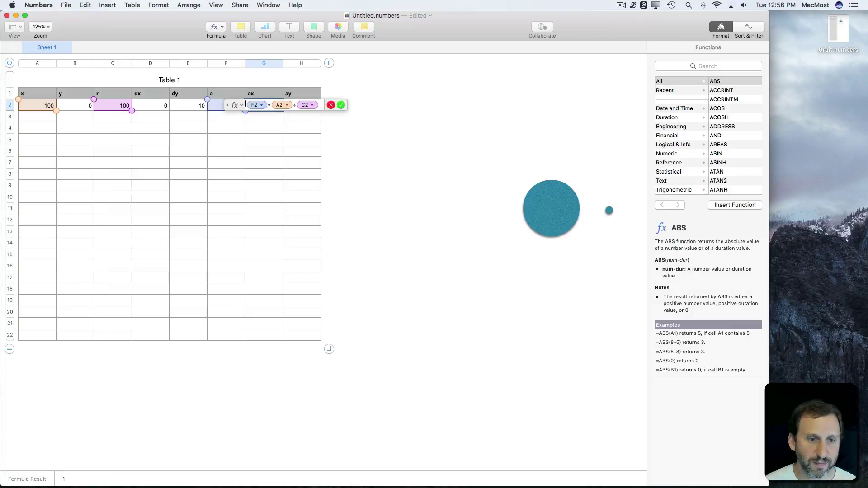
pyautogui.write('-')
pyautogui.press('Return')
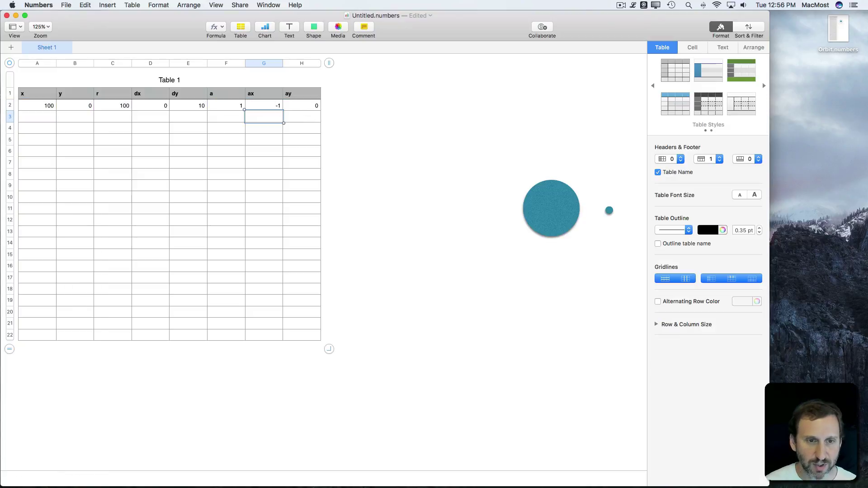
pyautogui.press('Up')
pyautogui.doubleClick(312, 107)
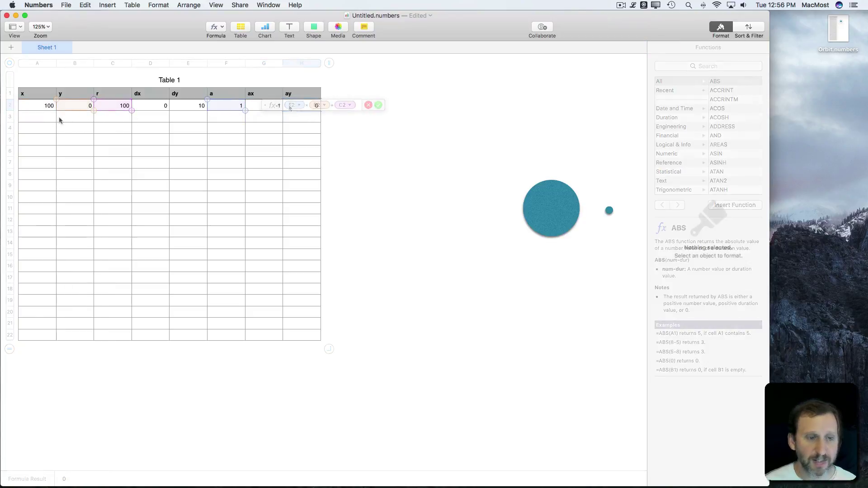
pyautogui.press('Escape')
pyautogui.press('Escape')
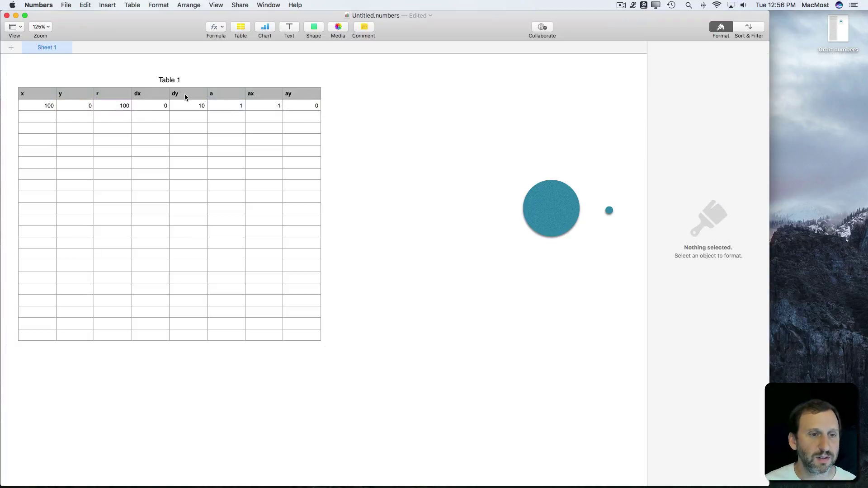
# Set D3 to the previous dx plus ax, and E3 to =E2.
pyautogui.click(151, 117)
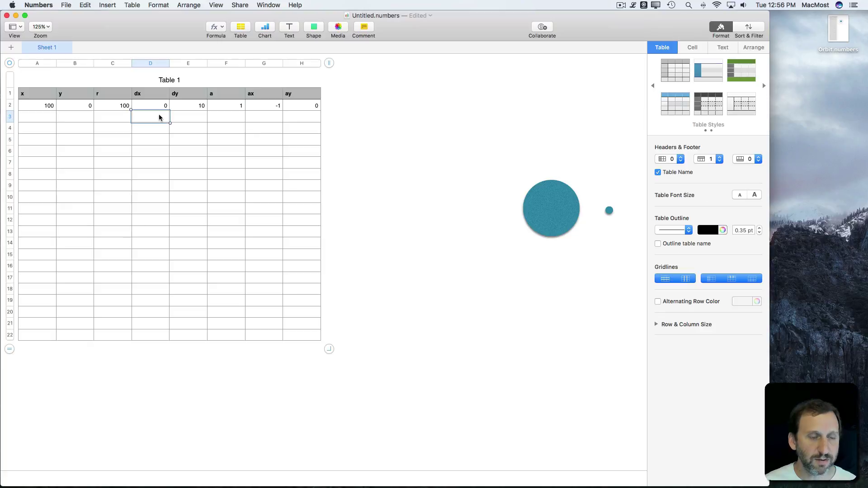
pyautogui.write('=')
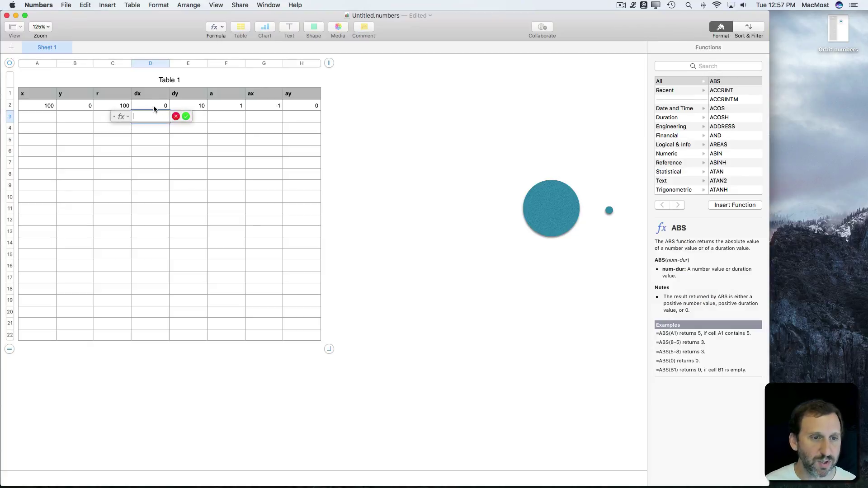
pyautogui.click(153, 106)
pyautogui.write('D2+')
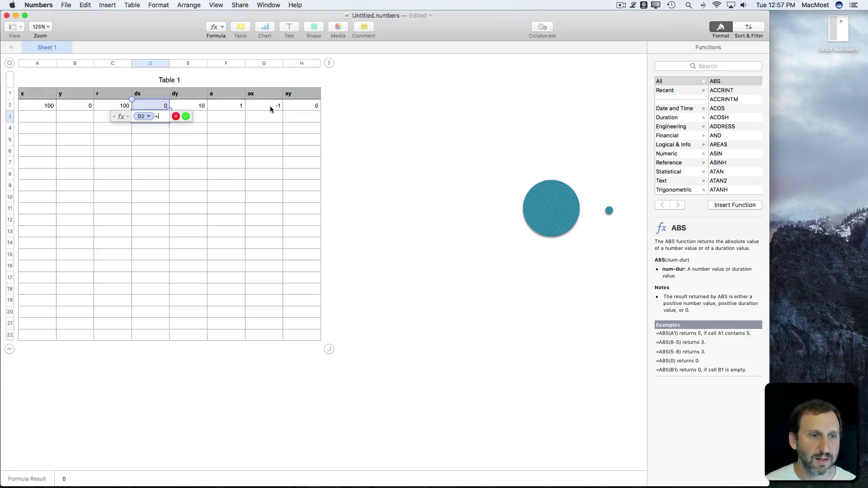
pyautogui.click(270, 106)
pyautogui.press('Return')
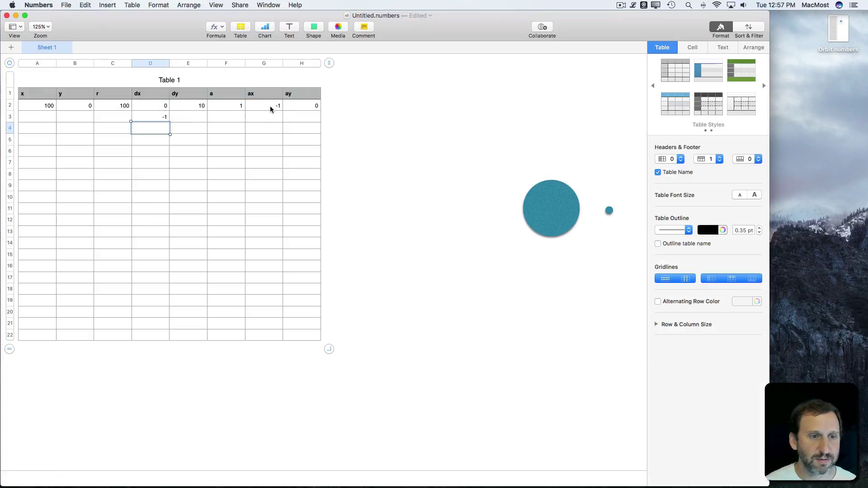
pyautogui.click(198, 119)
pyautogui.write('=')
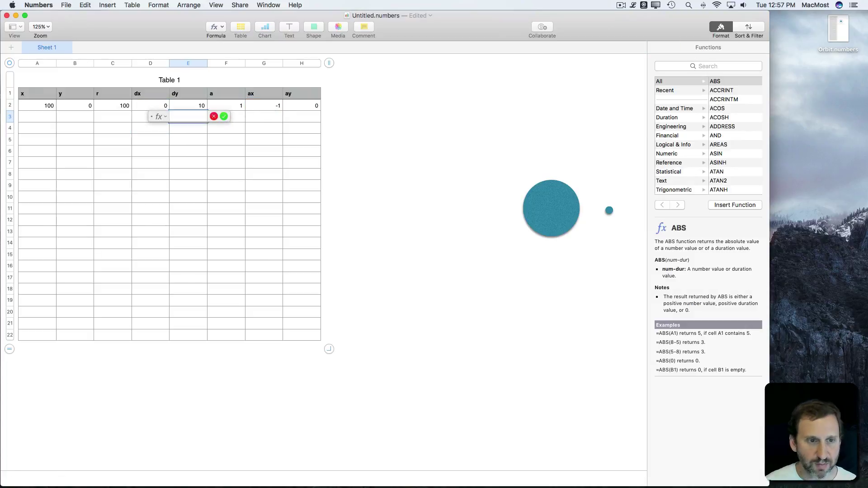
pyautogui.click(200, 107)
pyautogui.write('E2+H2')
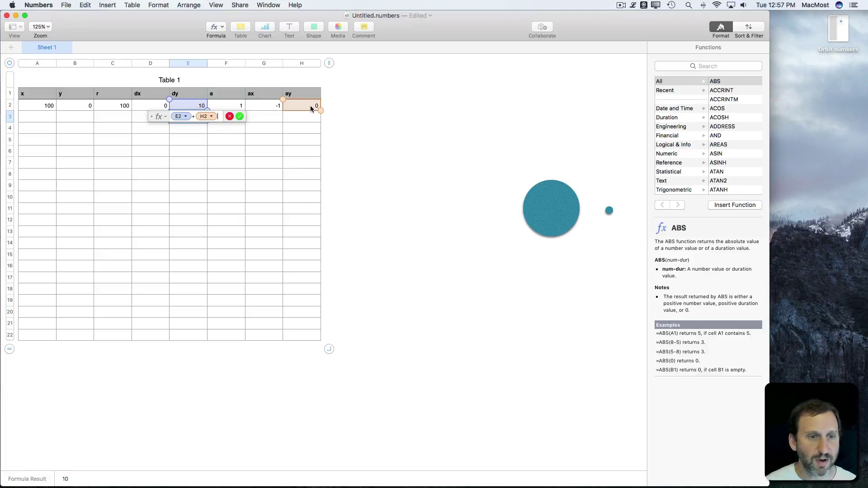
pyautogui.press('Return')
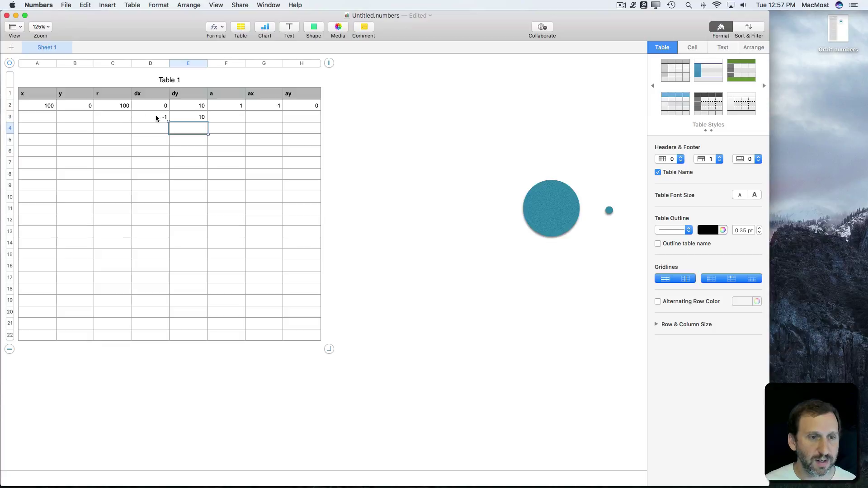
# Enter =A2+D3 in A3 and =B2+E3 in B3, giving x 99 and y 10.
pyautogui.click(40, 116)
pyautogui.write('=')
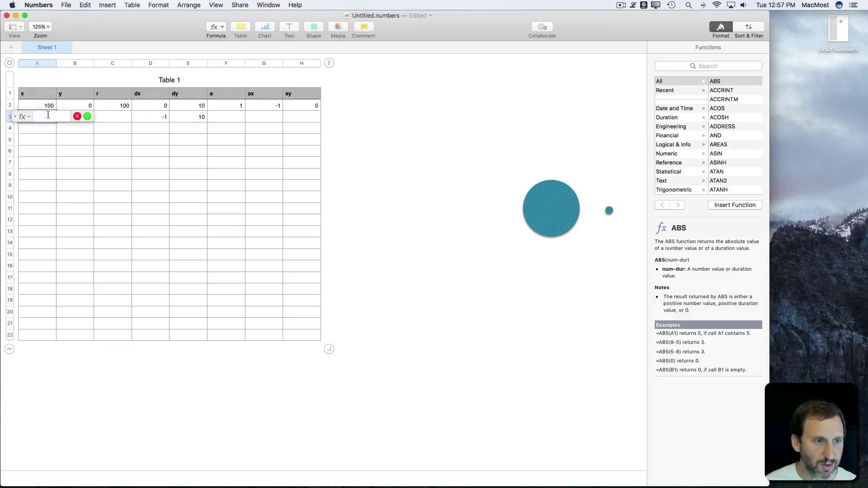
pyautogui.click(43, 107)
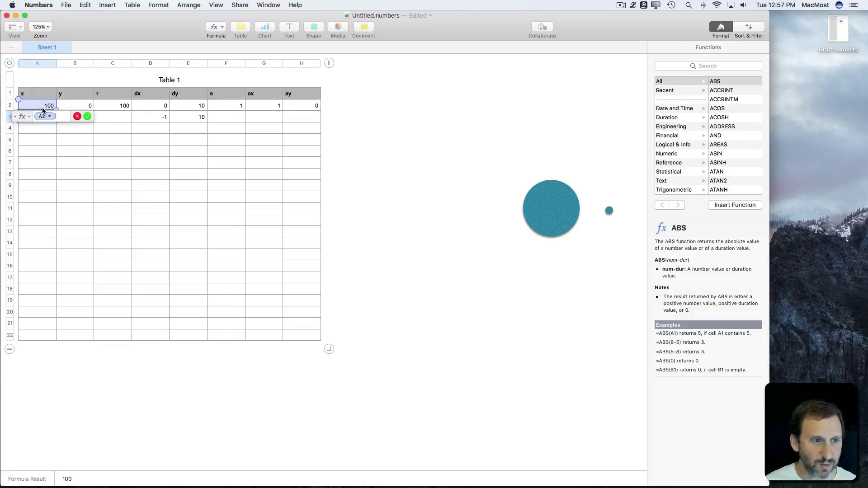
pyautogui.write('+')
pyautogui.click(155, 119)
pyautogui.press('Return')
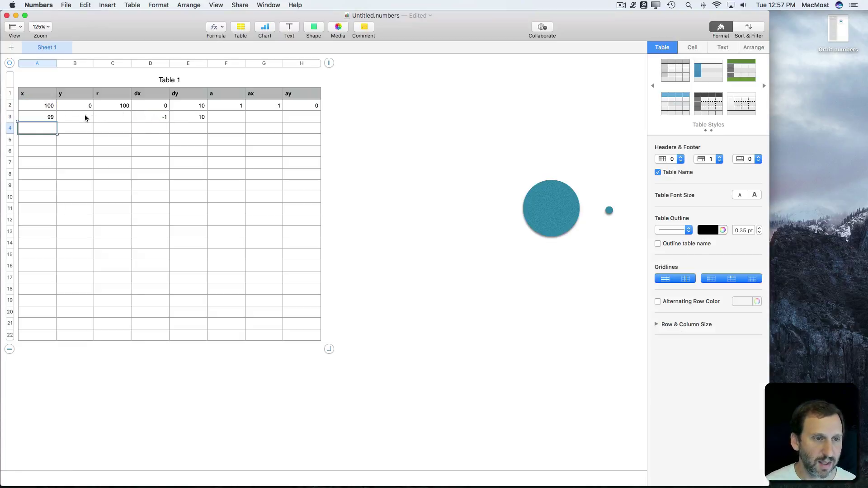
pyautogui.click(80, 117)
pyautogui.write('=')
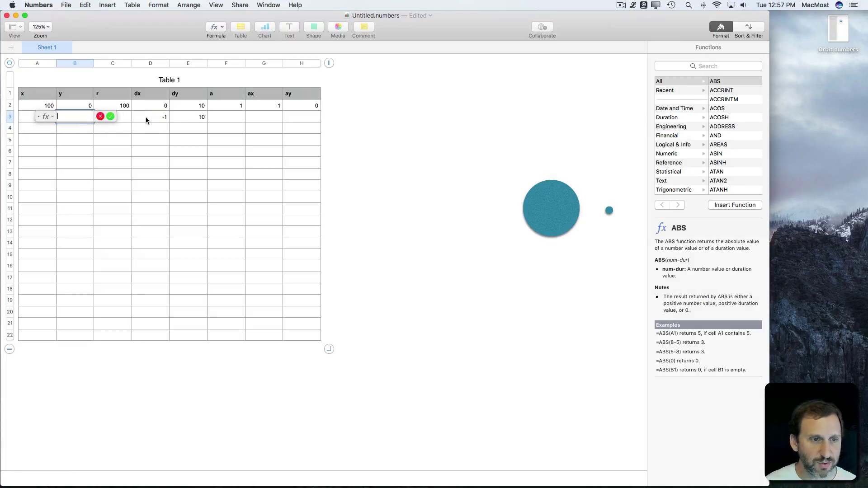
pyautogui.click(78, 103)
pyautogui.write('+')
pyautogui.click(184, 117)
pyautogui.press('Return')
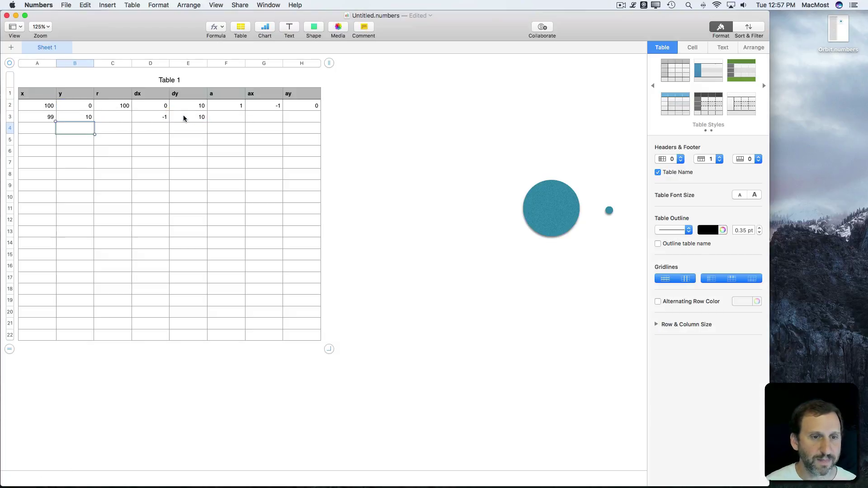
# Copy the r, a, ax and ay formulas from row 2 into row 3.
pyautogui.click(114, 106)
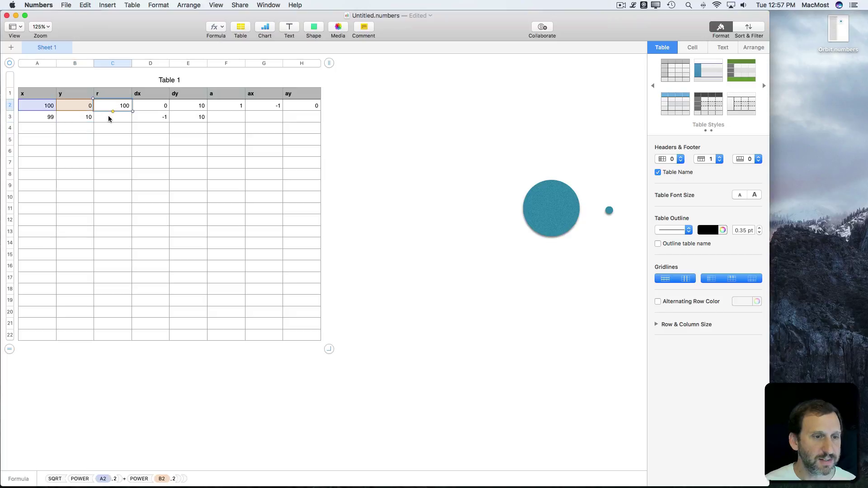
pyautogui.click(104, 118)
pyautogui.press('super+v')
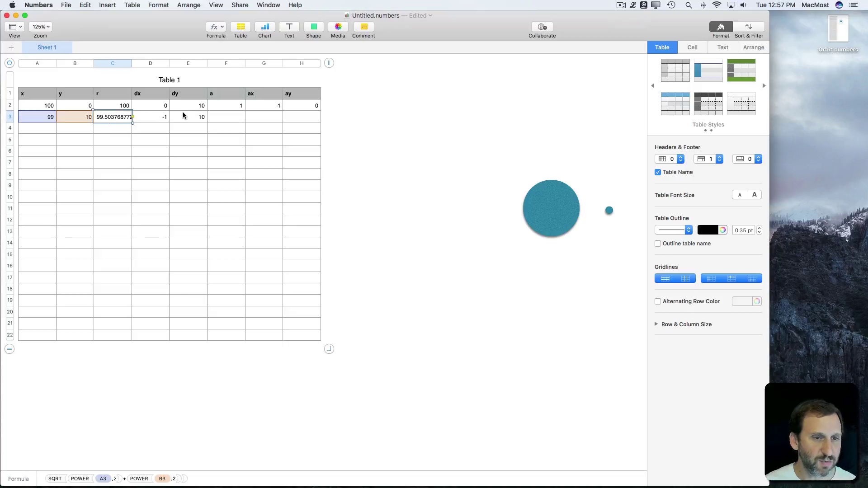
pyautogui.click(224, 106)
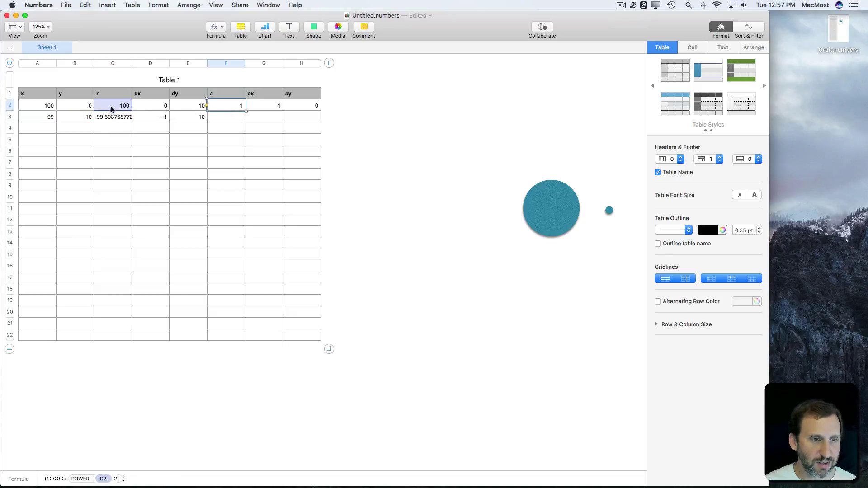
pyautogui.click(226, 119)
pyautogui.press('super+v')
pyautogui.click(265, 108)
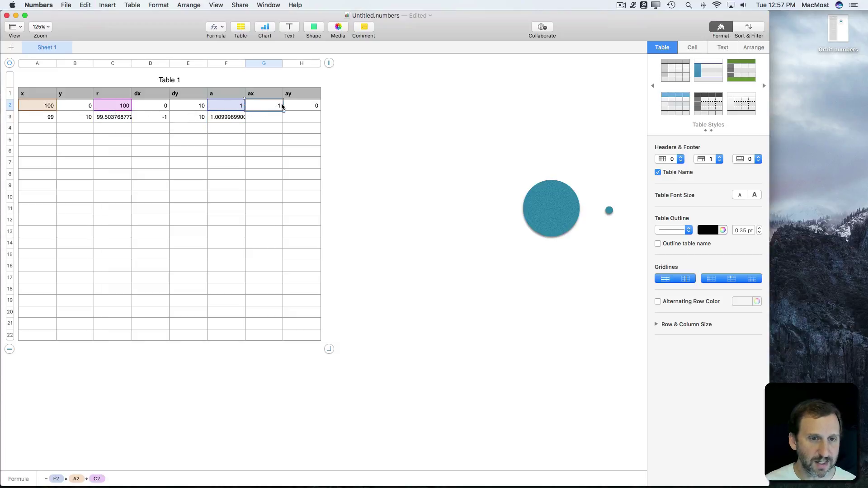
pyautogui.press('Down')
pyautogui.press('super+v')
# Fill row 3's formulas down through row 22.
pyautogui.click(44, 116)
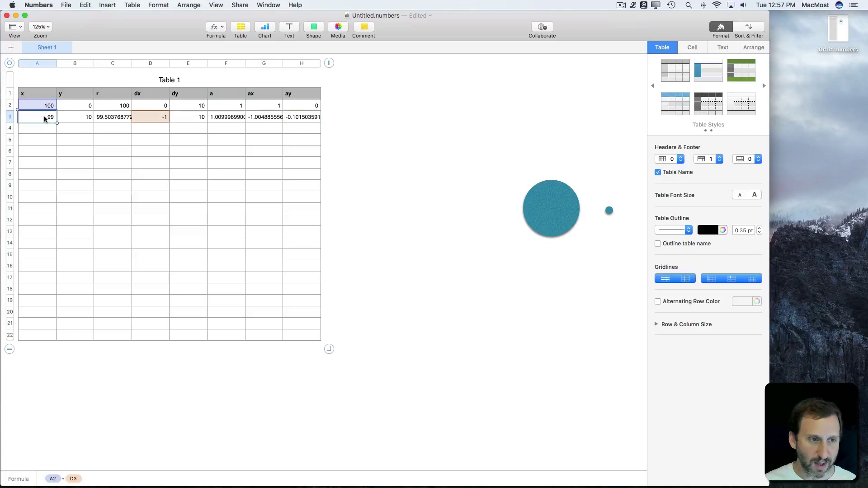
pyautogui.keyDown('shift'); pyautogui.click(285, 122); pyautogui.keyUp('shift')
pyautogui.click(42, 133)
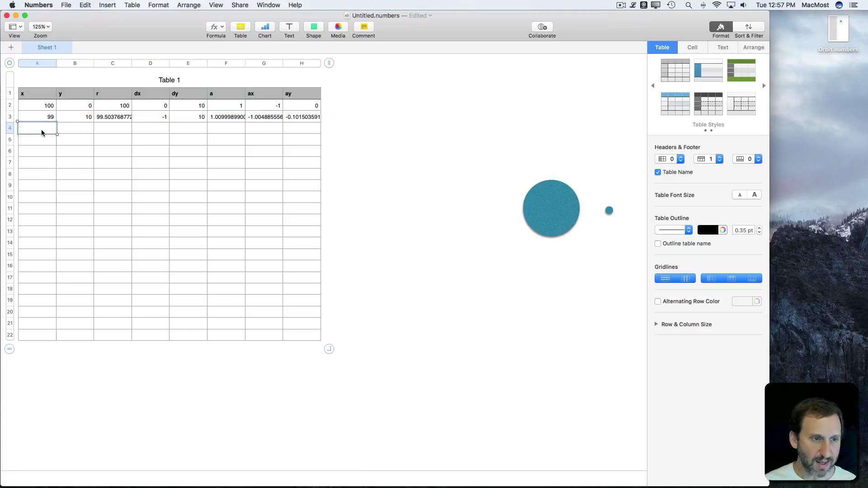
pyautogui.keyDown('shift'); pyautogui.click(300, 334); pyautogui.keyUp('shift')
pyautogui.press('super+v')
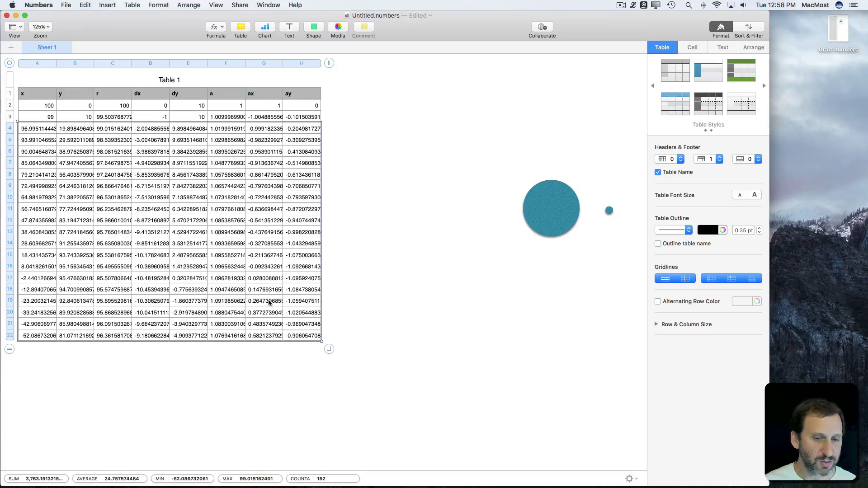
pyautogui.click(366, 254)
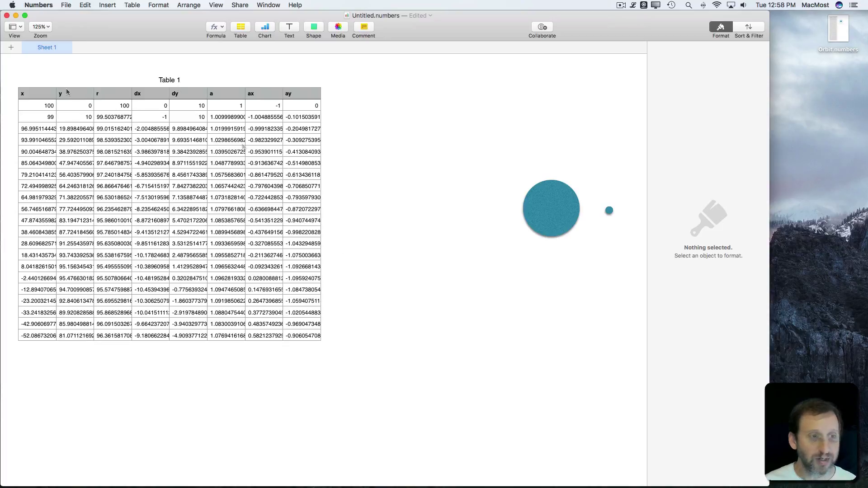
# Insert a 2D scatter chart of the x and y columns and move it beside the table.
pyautogui.click(46, 93)
pyautogui.moveTo(37, 62); pyautogui.dragTo(78, 62)
pyautogui.click(265, 29)
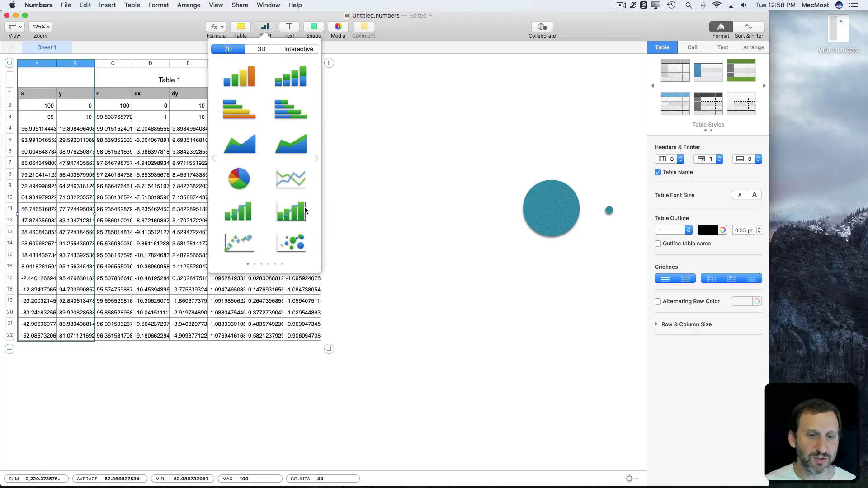
pyautogui.click(235, 245)
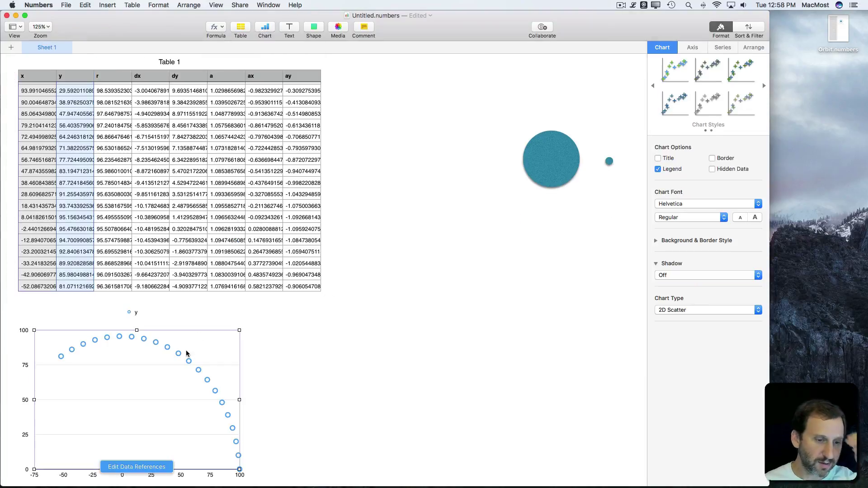
pyautogui.moveTo(180, 355)
pyautogui.mouseDown()
pyautogui.moveTo(366, 243)
pyautogui.moveTo(482, 153)
pyautogui.mouseUp()
# Set both the X and Y value axes to Max 200 and Min -200.
pyautogui.click(686, 48)
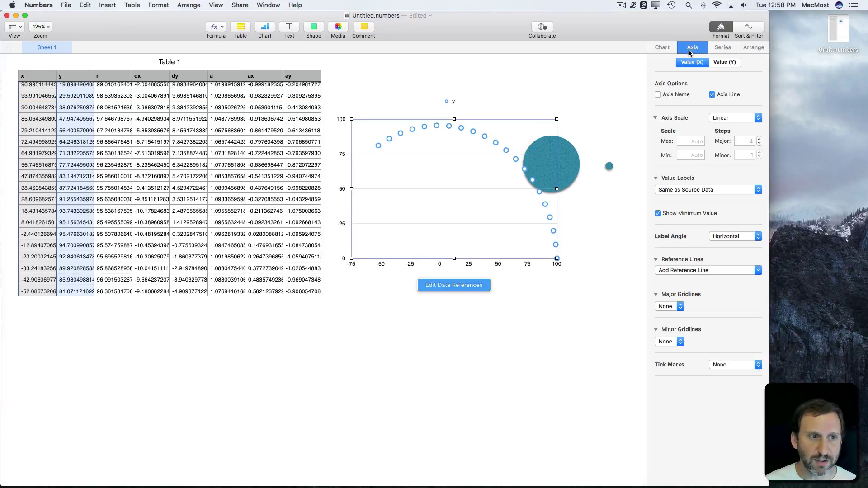
pyautogui.click(695, 142)
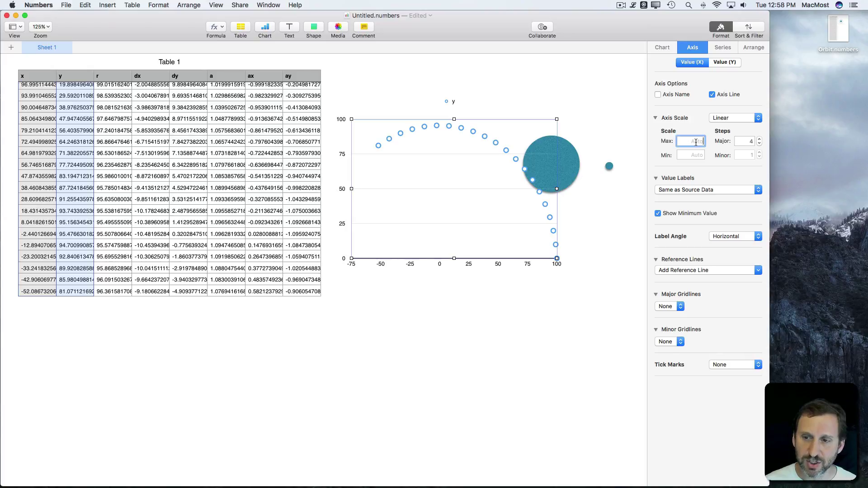
pyautogui.write('200')
pyautogui.press('Tab')
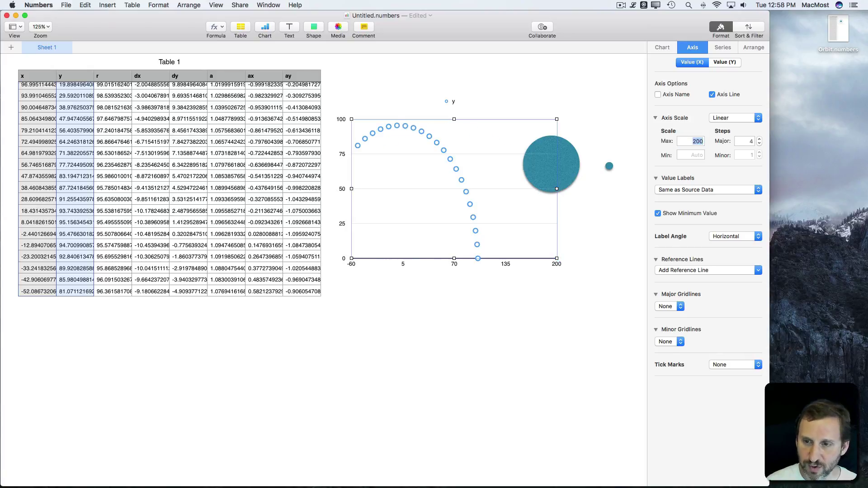
pyautogui.press('Tab')
pyautogui.write('-200')
pyautogui.press('Tab')
pyautogui.click(724, 62)
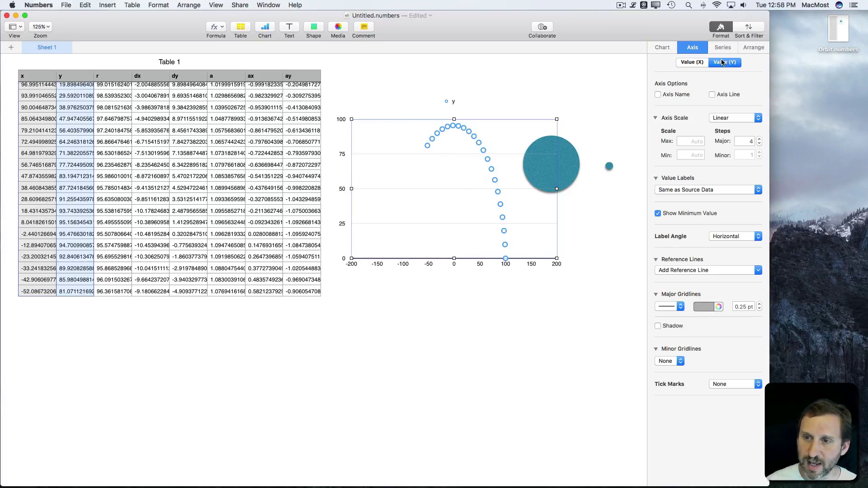
pyautogui.click(694, 142)
pyautogui.write('200')
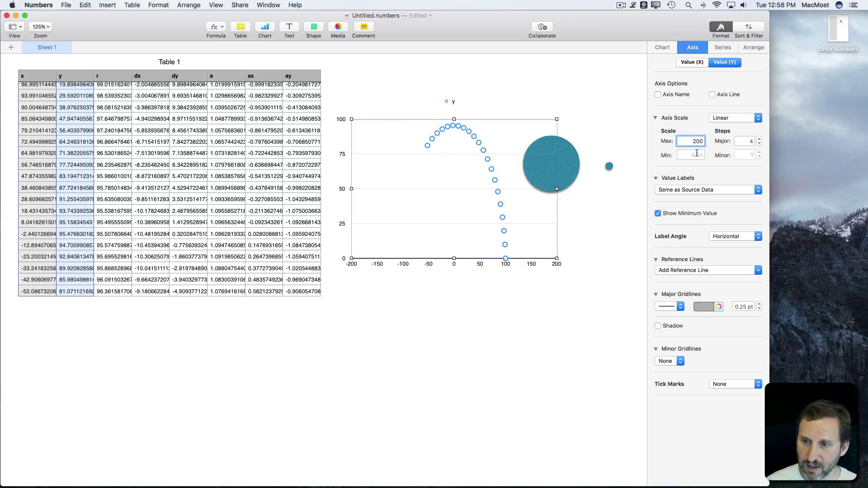
pyautogui.click(697, 154)
pyautogui.write('-200')
pyautogui.press('Return')
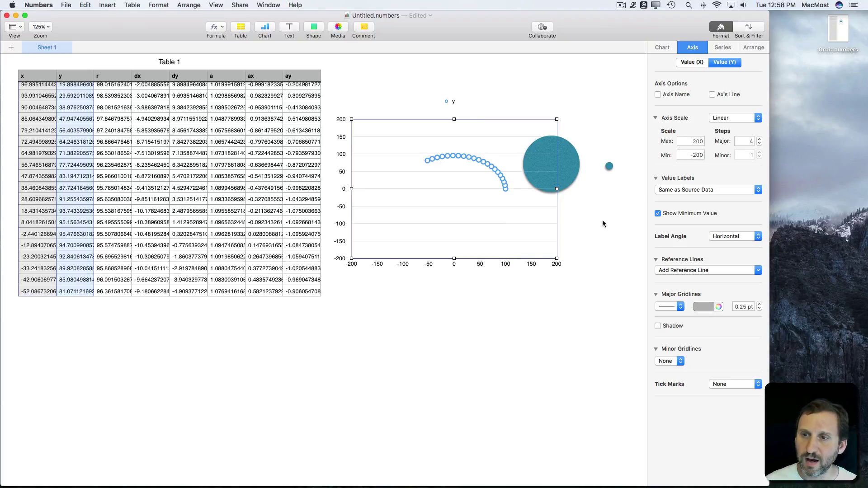
# Narrow the scatter chart from its right handle so the plot is square.
pyautogui.click(573, 245)
pyautogui.click(517, 229)
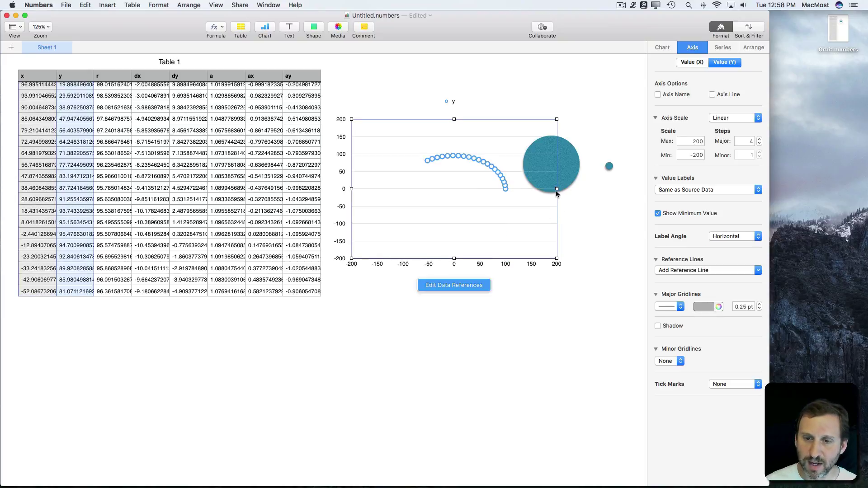
pyautogui.moveTo(555, 189); pyautogui.dragTo(492, 188)
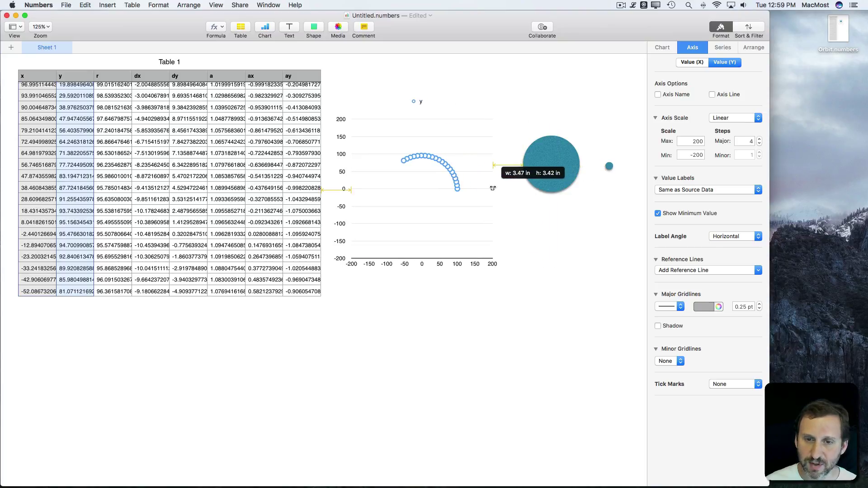
pyautogui.click(510, 259)
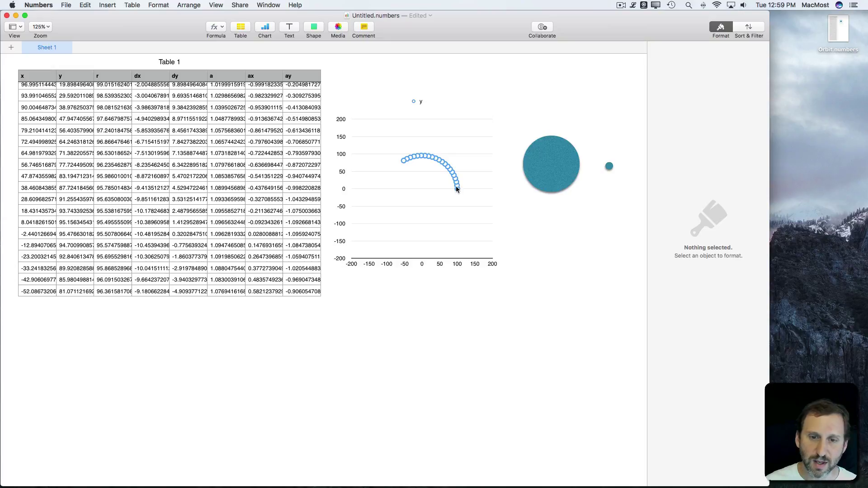
pyautogui.click(37, 296)
# Drag Table 1's row handle down until the table reaches 209 rows.
pyautogui.moveTo(8, 306); pyautogui.dragTo(8, 477)
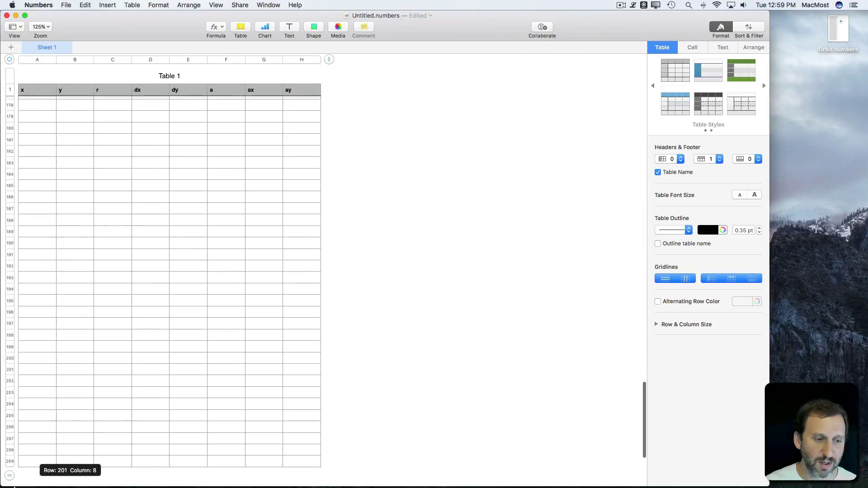
pyautogui.moveTo(8, 478); pyautogui.dragTo(9, 478)
pyautogui.scroll(20, 53, 327)
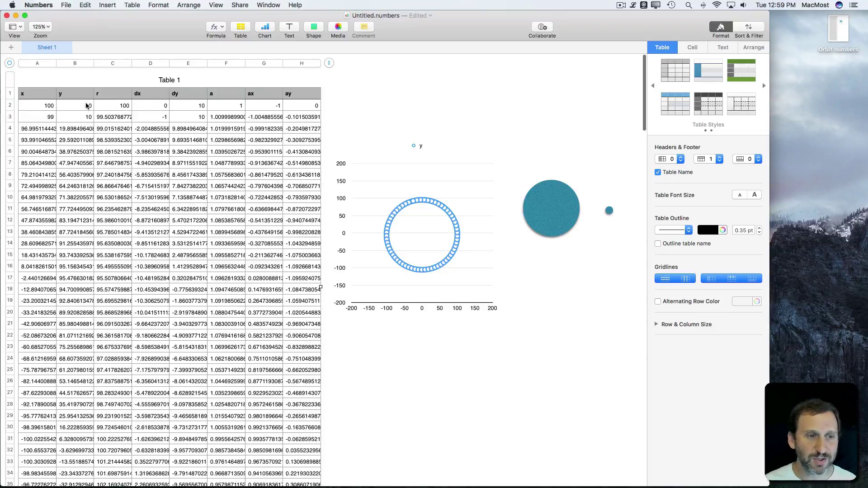
pyautogui.click(188, 103)
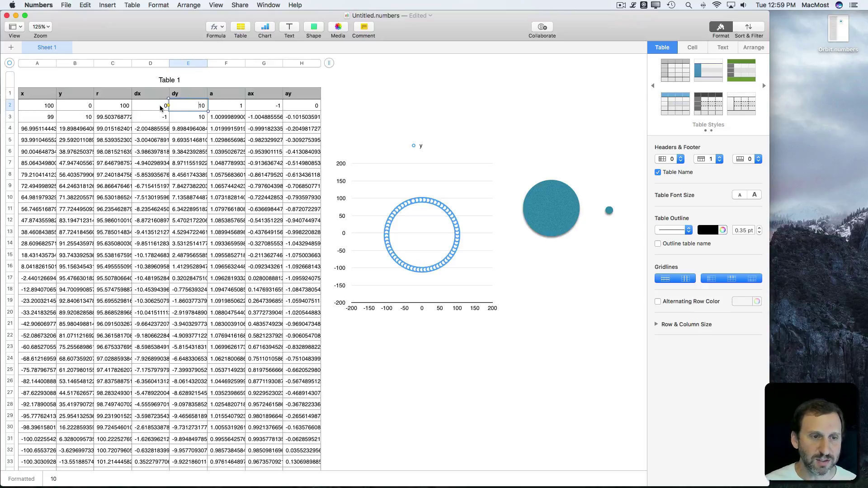
# Change starting dy in E2 to 12 and move the planet circle to the chart centre.
pyautogui.doubleClick(196, 105)
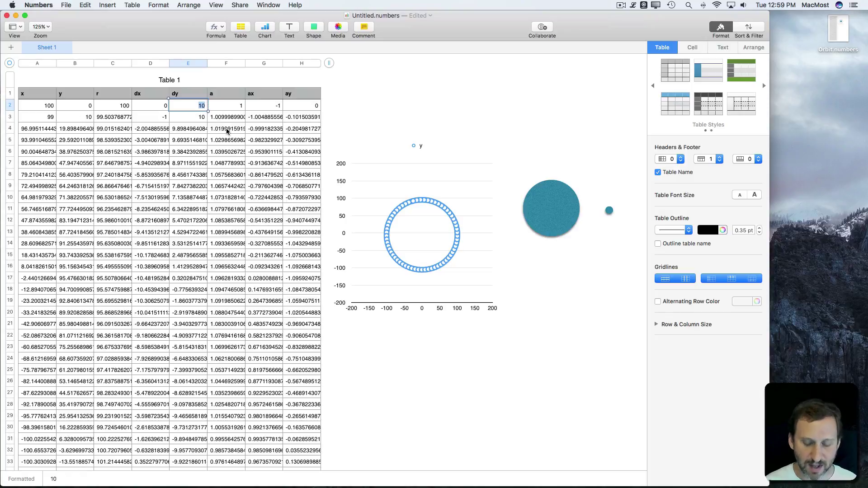
pyautogui.write('12')
pyautogui.press('Return')
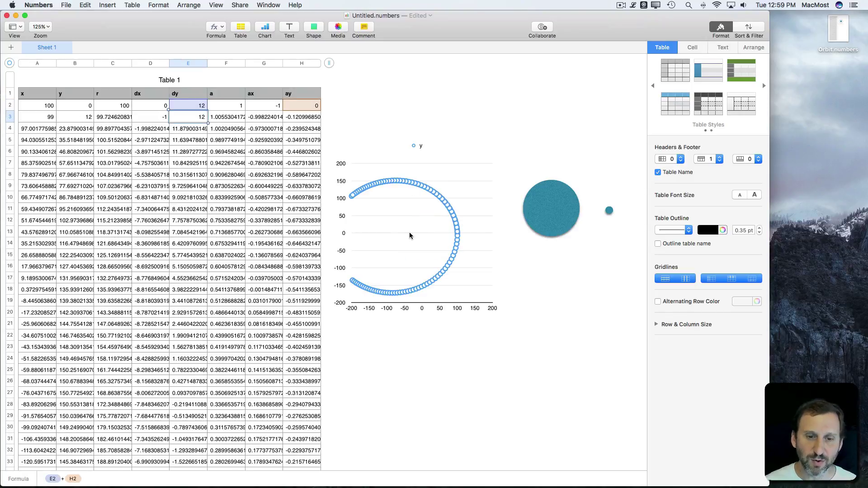
pyautogui.moveTo(533, 229); pyautogui.dragTo(423, 237)
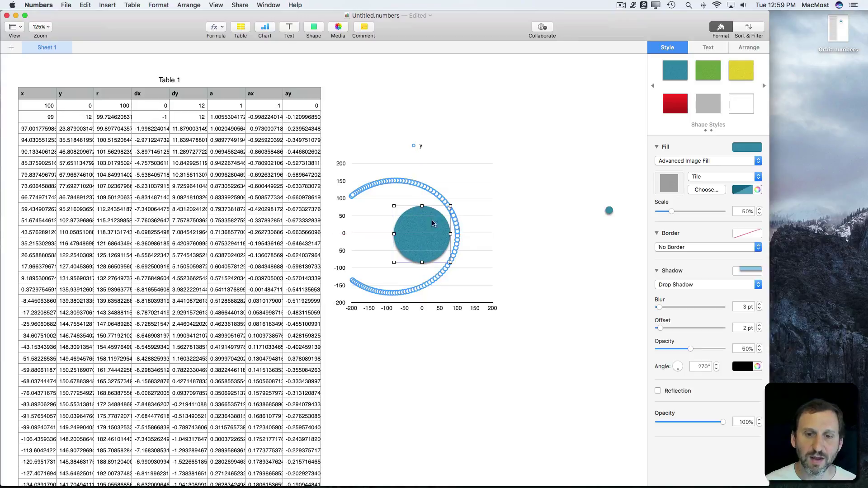
# Try further starting dy values in E2, going to 13 and finally 9.
pyautogui.doubleClick(197, 106)
pyautogui.write('10')
pyautogui.press('Return')
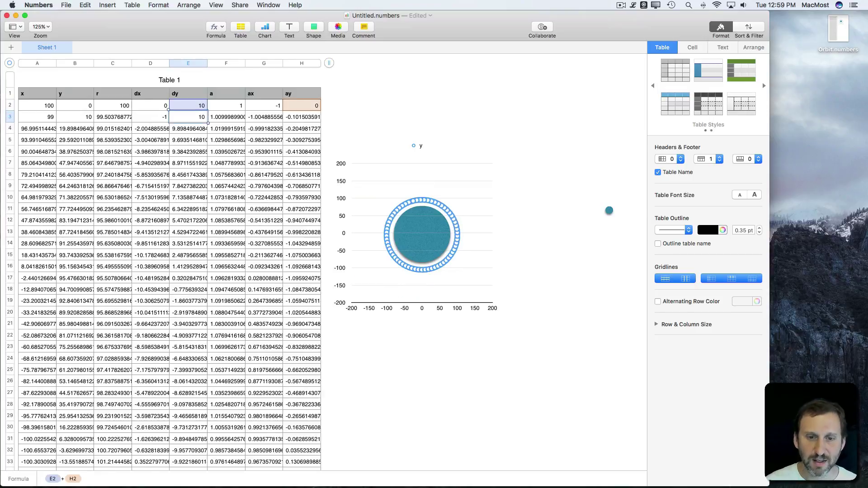
pyautogui.click(202, 107)
pyautogui.press('BackSpace')
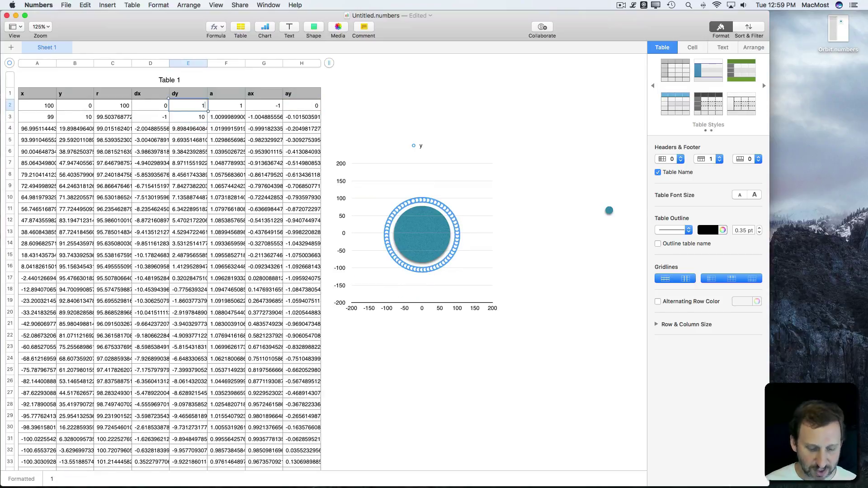
pyautogui.write('3')
pyautogui.press('Return')
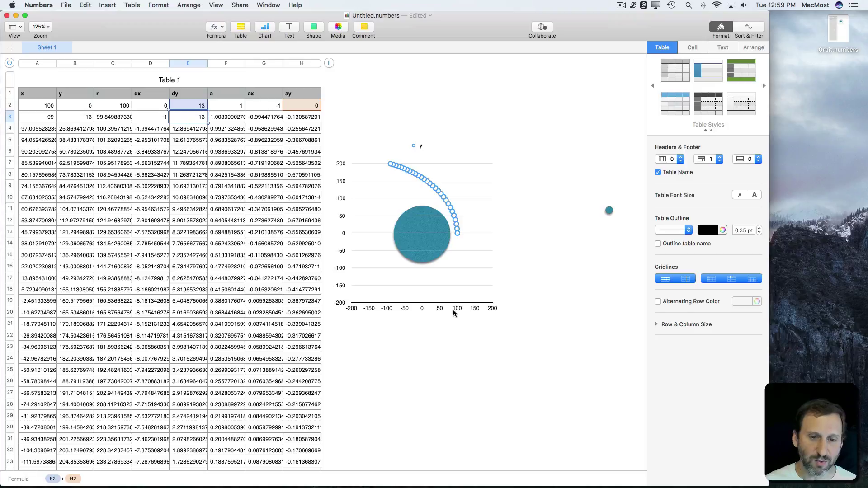
pyautogui.doubleClick(194, 109)
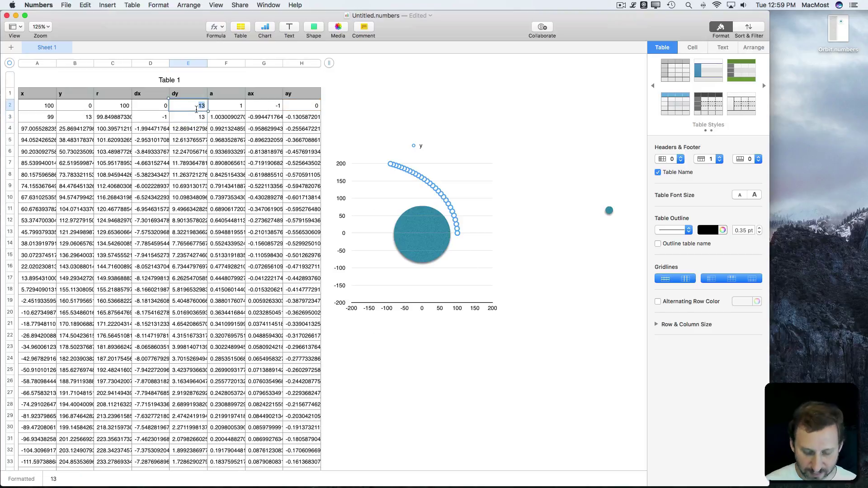
pyautogui.write('9')
pyautogui.press('Return')
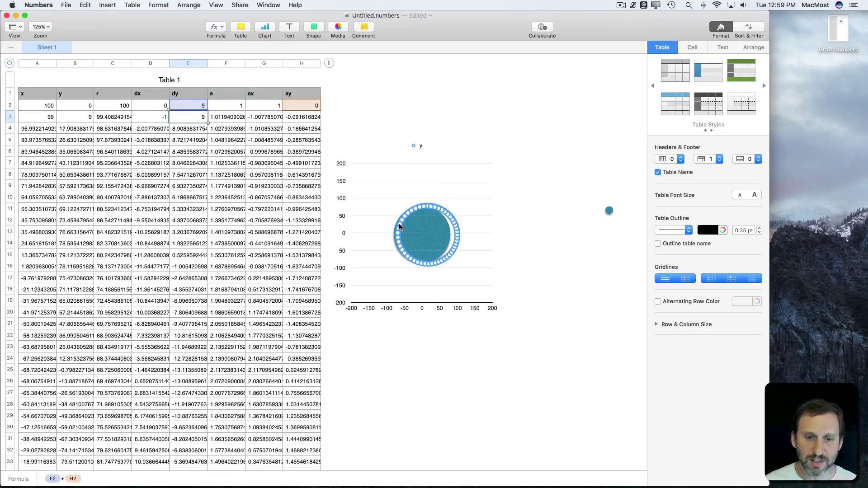
# Shrink the planet circle inside the scatter chart by dragging two of its corners inward.
pyautogui.click(436, 227)
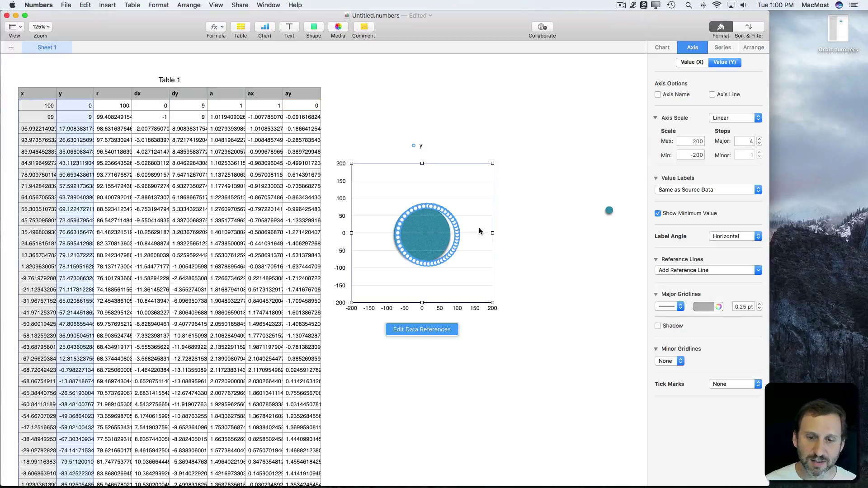
pyautogui.click(435, 232)
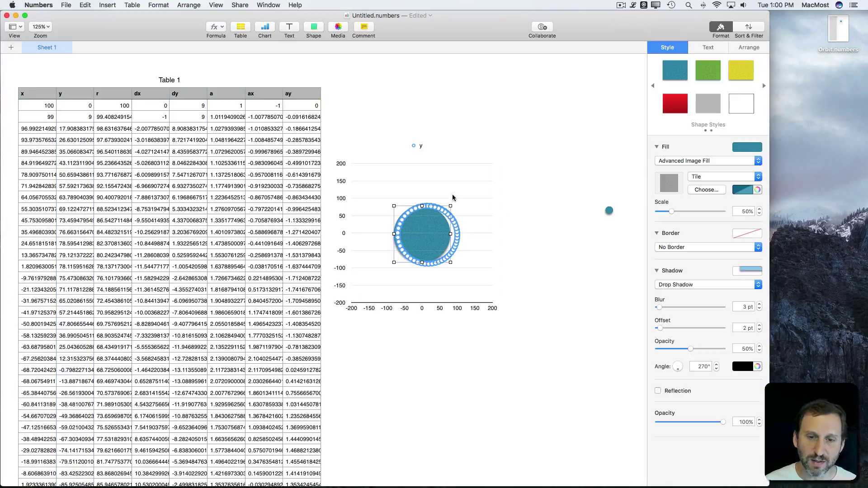
pyautogui.moveTo(393, 204); pyautogui.dragTo(411, 221)
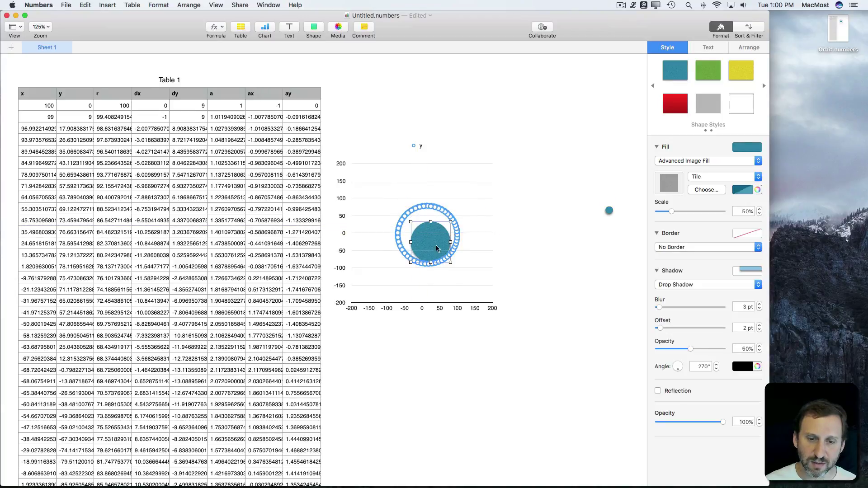
pyautogui.moveTo(451, 261)
pyautogui.mouseDown()
pyautogui.moveTo(423, 241)
pyautogui.moveTo(437, 240)
pyautogui.mouseUp()
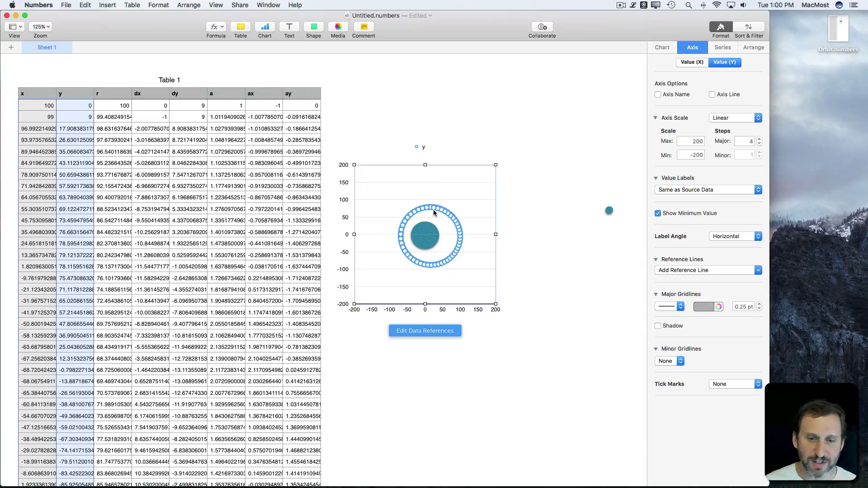
# Enter starting dy values 8, then 7, then 12 in cell E2.
pyautogui.click(201, 112)
pyautogui.write('8')
pyautogui.press('Return')
pyautogui.click(202, 106)
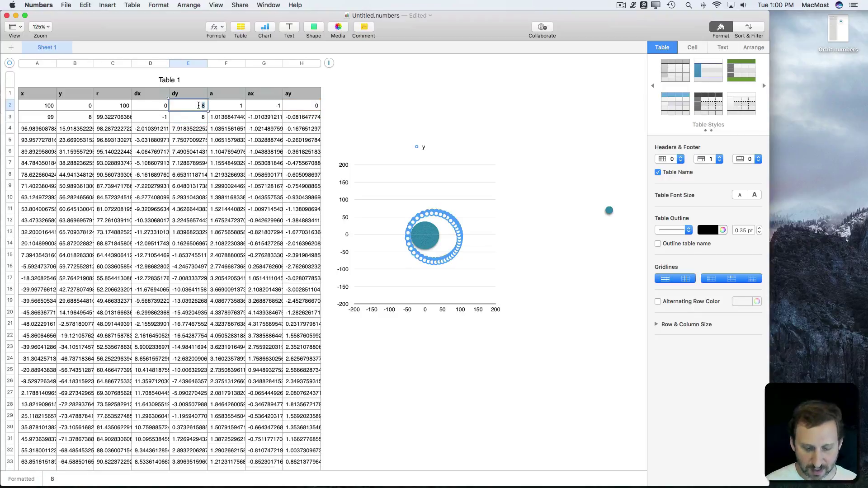
pyautogui.write('7')
pyautogui.press('Return')
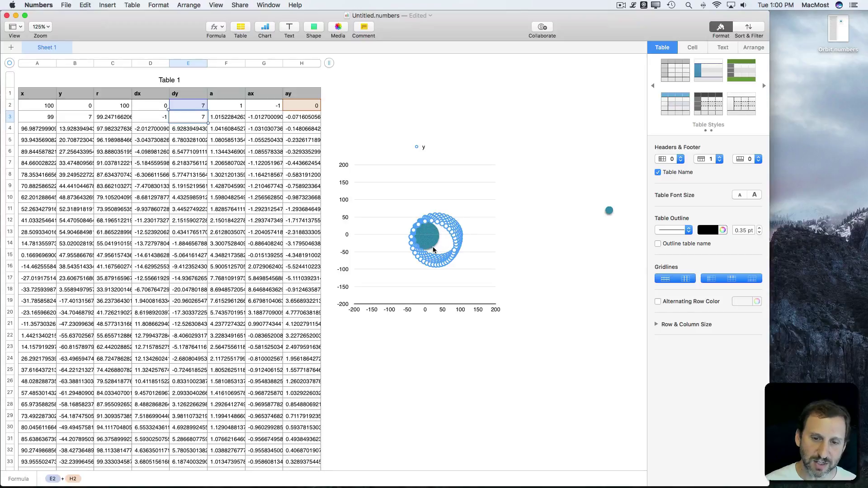
pyautogui.click(197, 109)
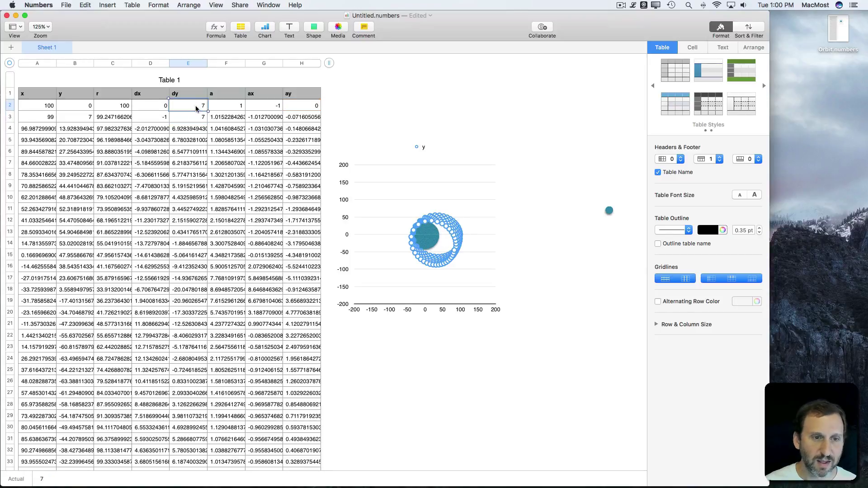
pyautogui.write('12')
pyautogui.press('Return')
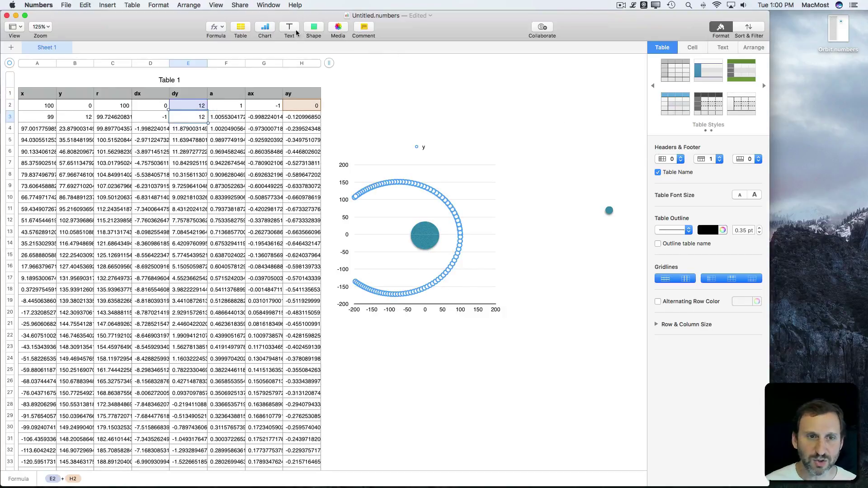
# Insert a 2D line chart of column C (r) and reset starting dy in E2 to 10.
pyautogui.click(114, 64)
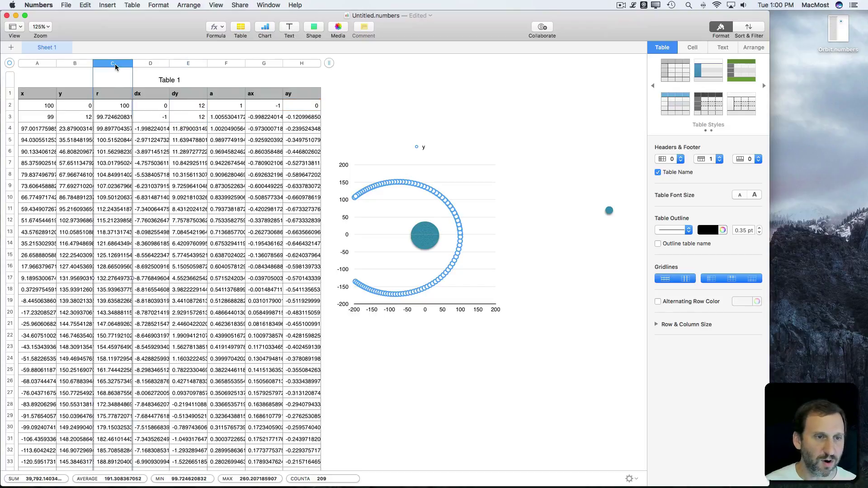
pyautogui.click(265, 28)
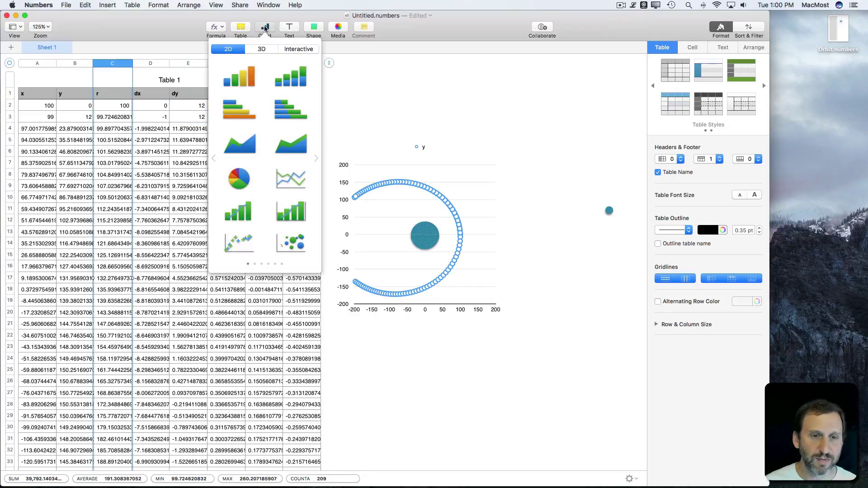
pyautogui.click(291, 180)
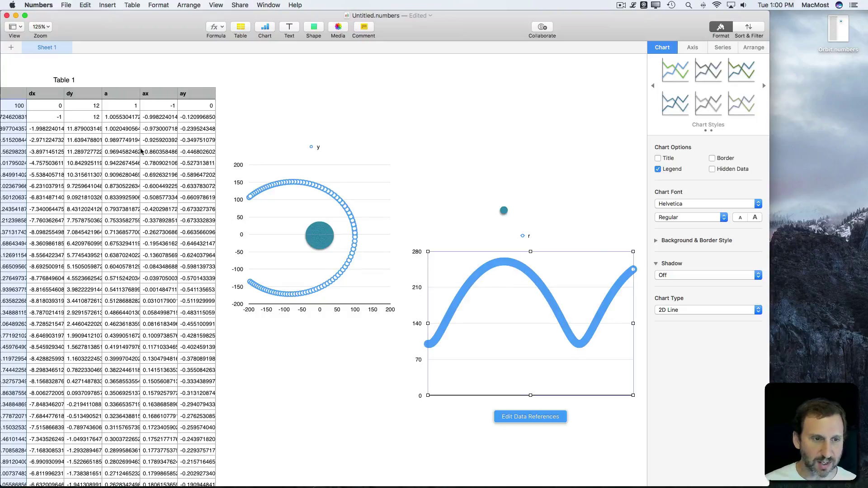
pyautogui.click(95, 106)
pyautogui.write('10')
pyautogui.press('Return')
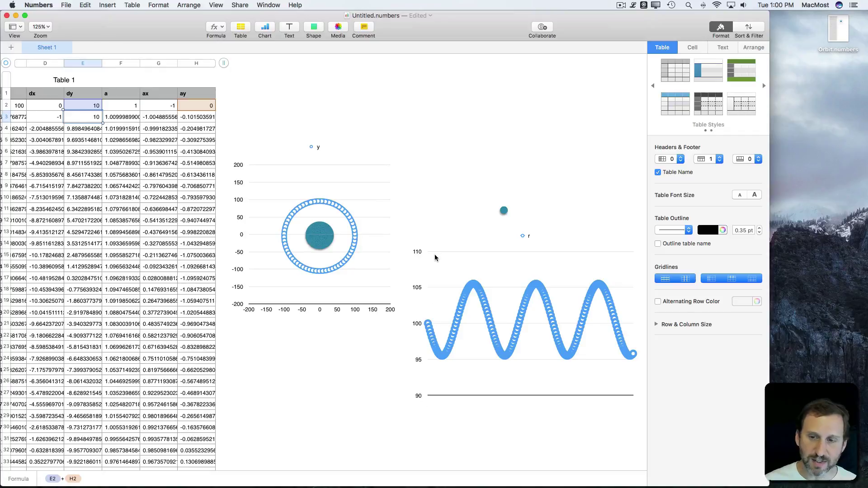
# Change the line chart's vertical axis maximum, then undo that change.
pyautogui.click(455, 262)
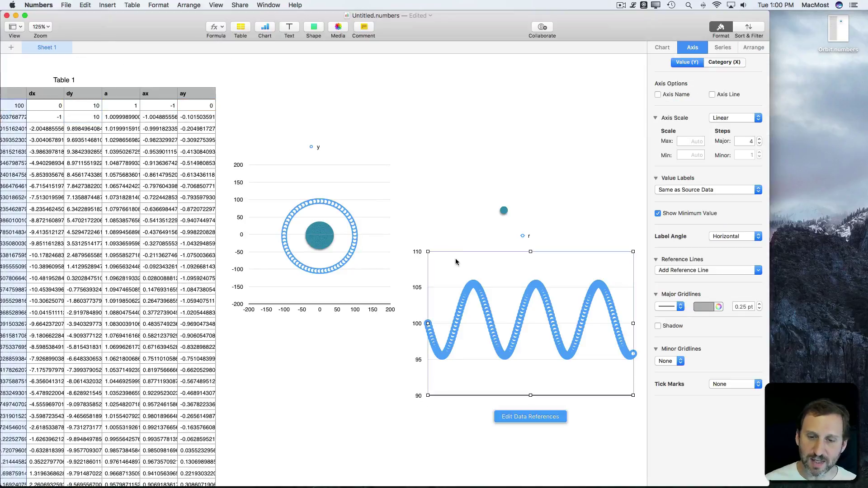
pyautogui.click(690, 141)
pyautogui.write('0')
pyautogui.press('Return')
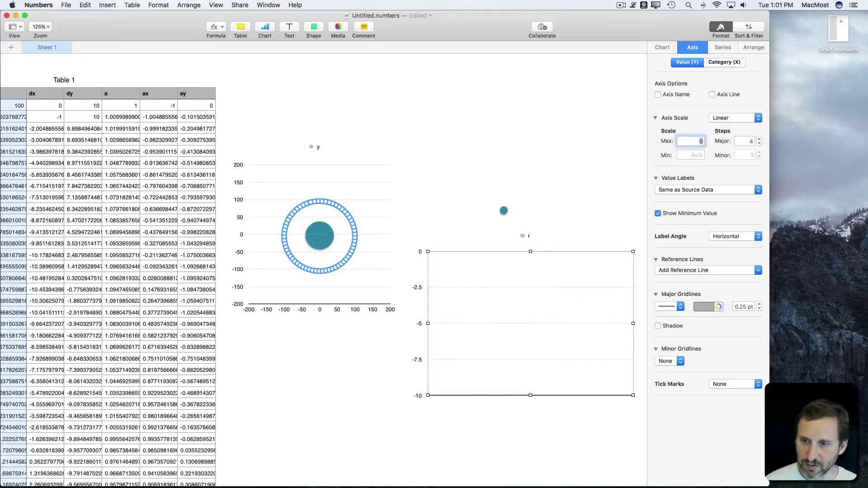
pyautogui.press('Tab')
pyautogui.press('Tab')
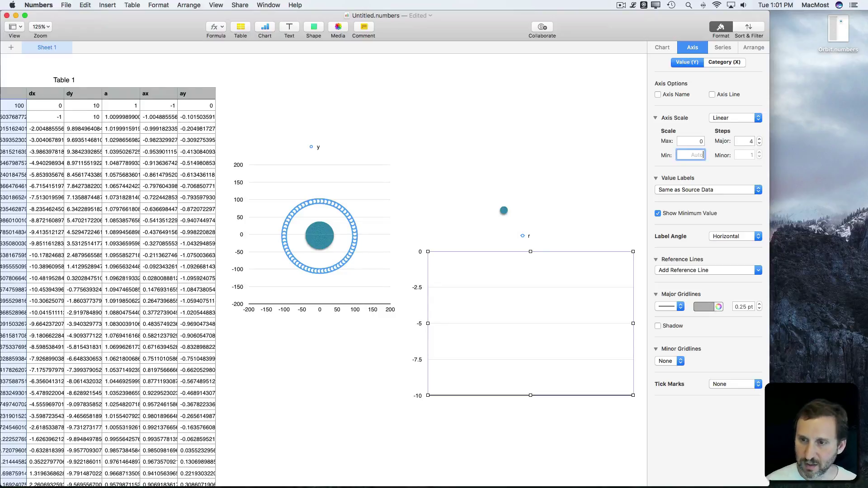
pyautogui.press('super+z')
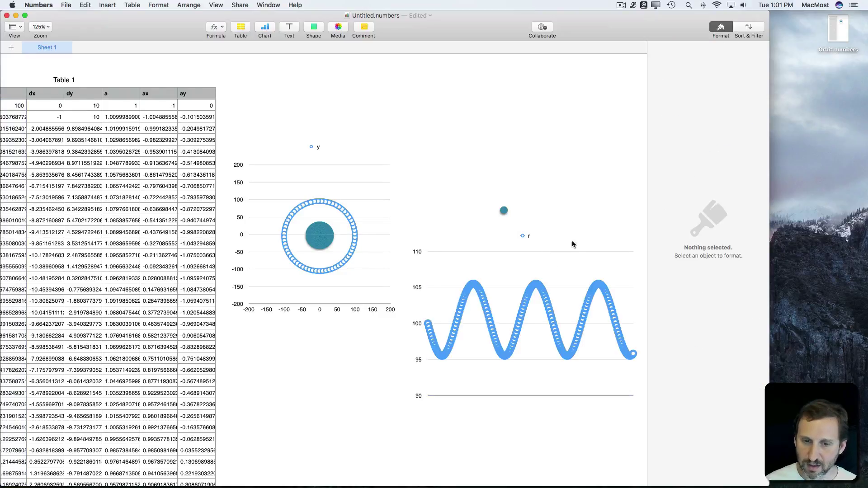
pyautogui.click(518, 278)
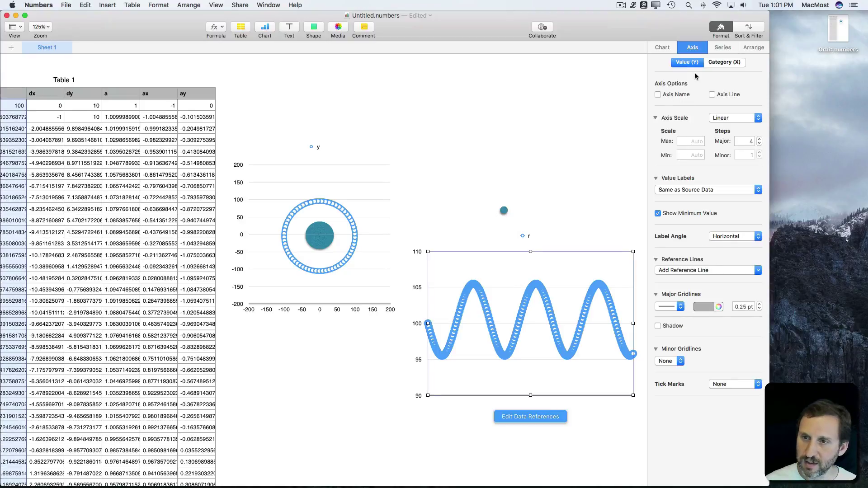
# Set the vertical axis Min to 0 and Max to 110, after first trying 100.
pyautogui.click(726, 63)
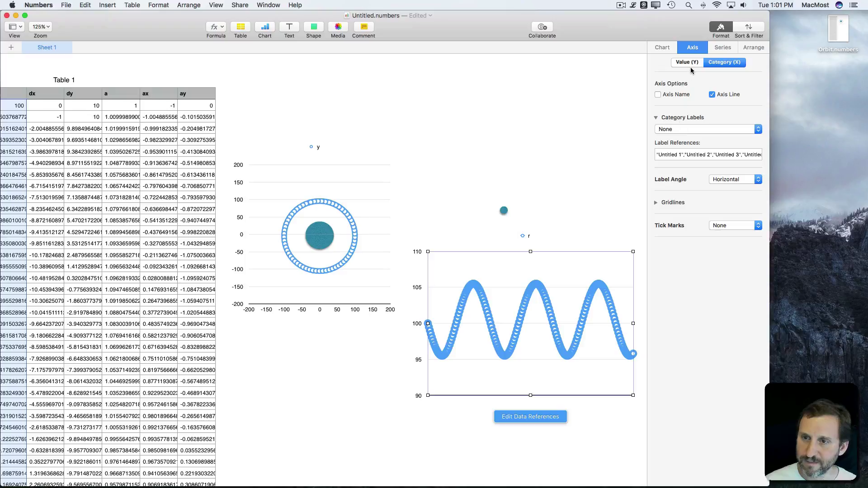
pyautogui.click(689, 62)
pyautogui.click(695, 141)
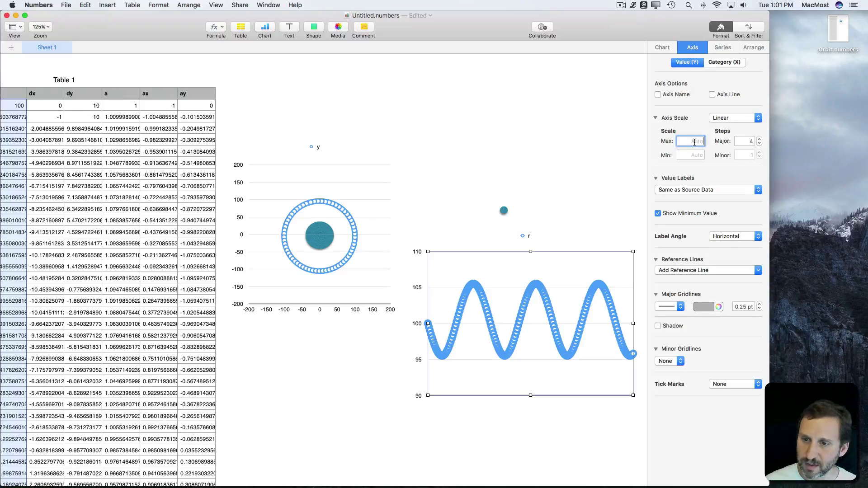
pyautogui.write('100')
pyautogui.press('Return')
pyautogui.press('Tab')
pyautogui.press('Tab')
pyautogui.write('0')
pyautogui.press('Return')
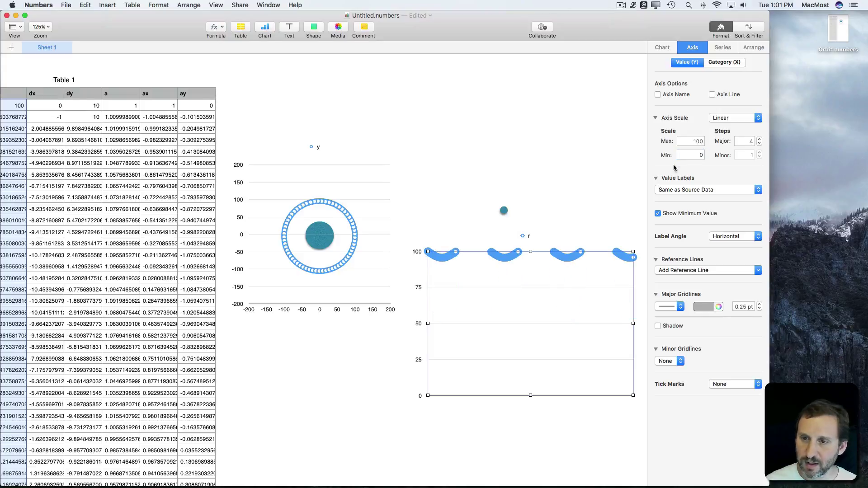
pyautogui.click(692, 141)
pyautogui.write('110')
pyautogui.press('Return')
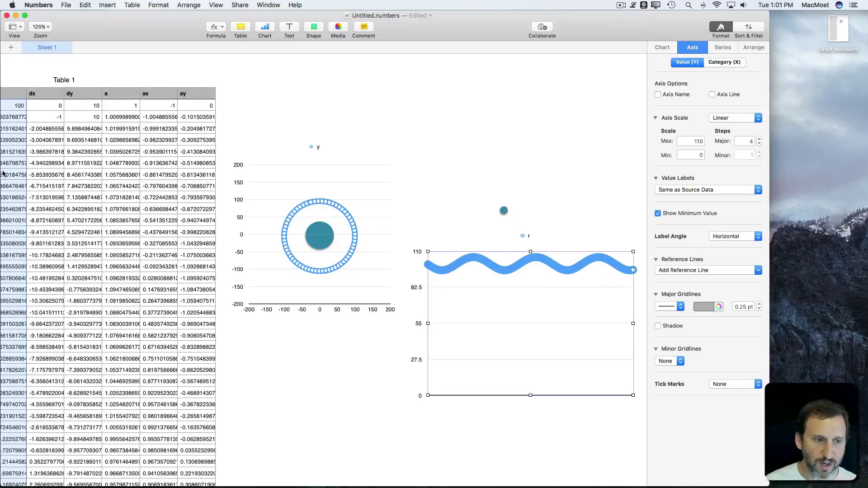
pyautogui.hscroll(-5, 118, 110)
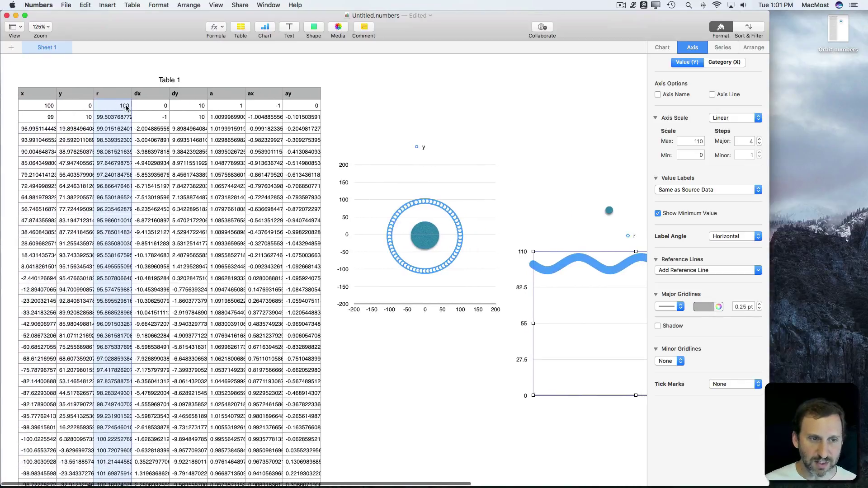
pyautogui.click(192, 105)
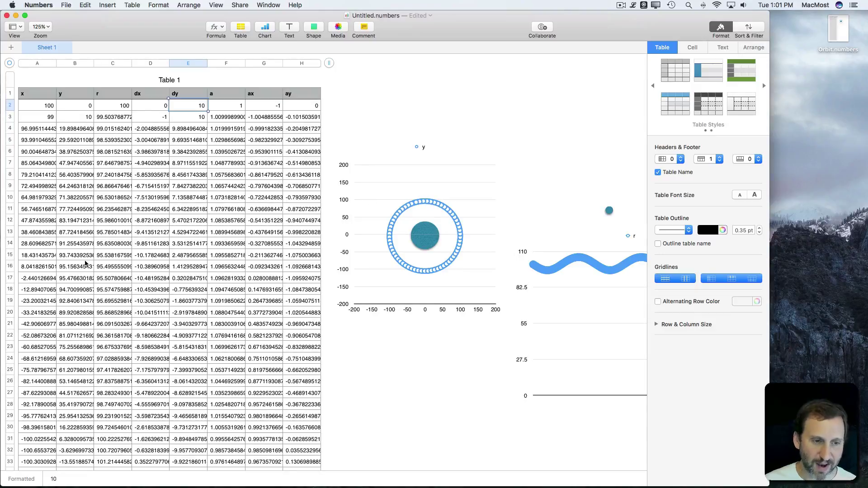
pyautogui.scroll(-5, 111, 375)
pyautogui.scroll(-2, 116, 374)
pyautogui.scroll(-3, 119, 276)
pyautogui.scroll(2, 114, 380)
pyautogui.scroll(2, 127, 266)
pyautogui.scroll(3, 126, 266)
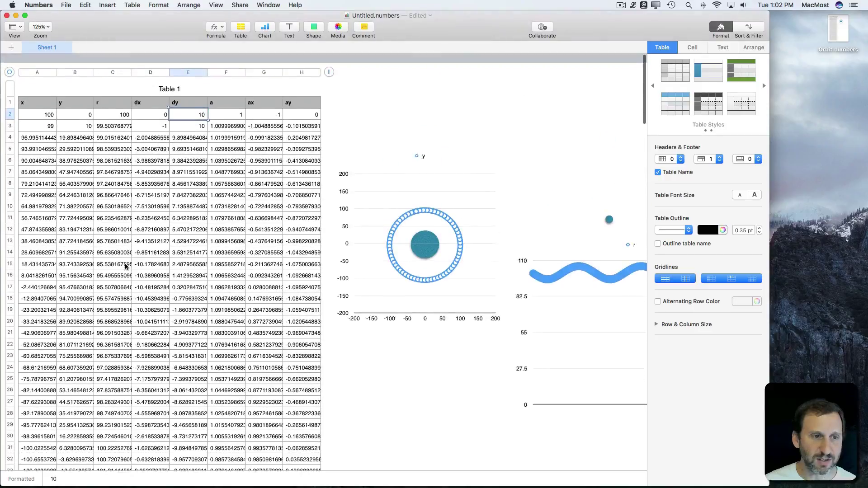